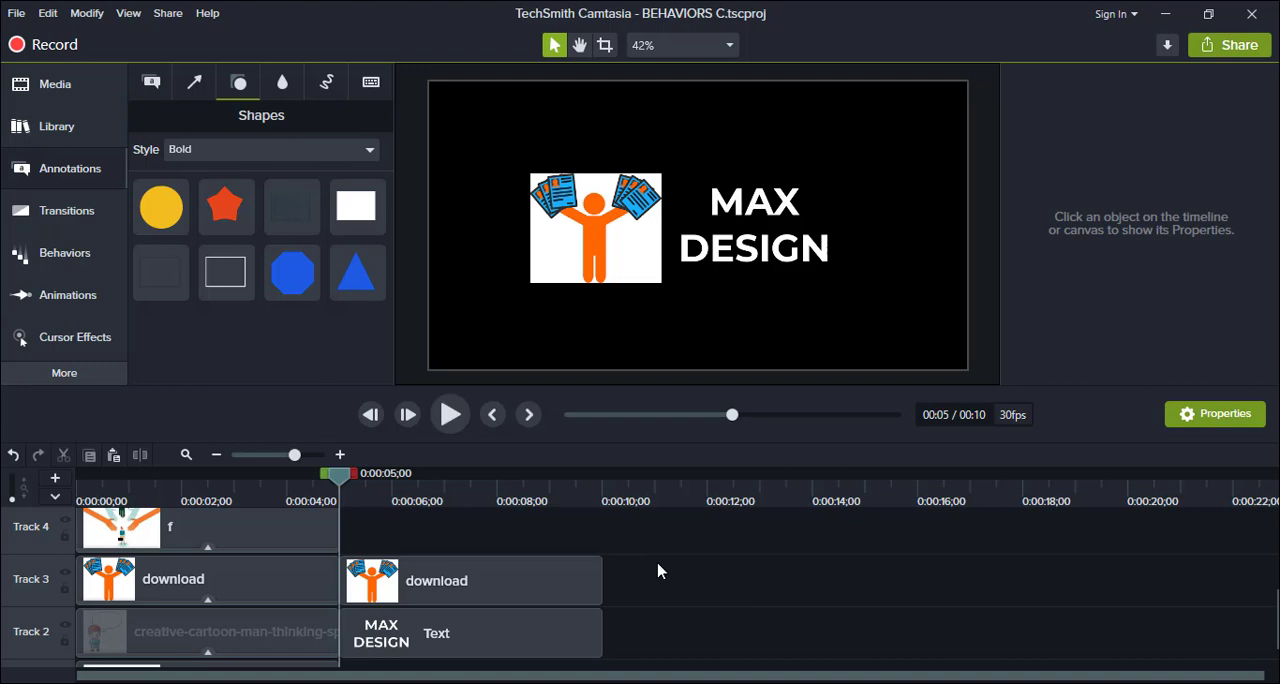
Apply the Pop Up behavior to the second download image clip, the orange figure beside the MAX DESIGN text.
left_click(96, 254)
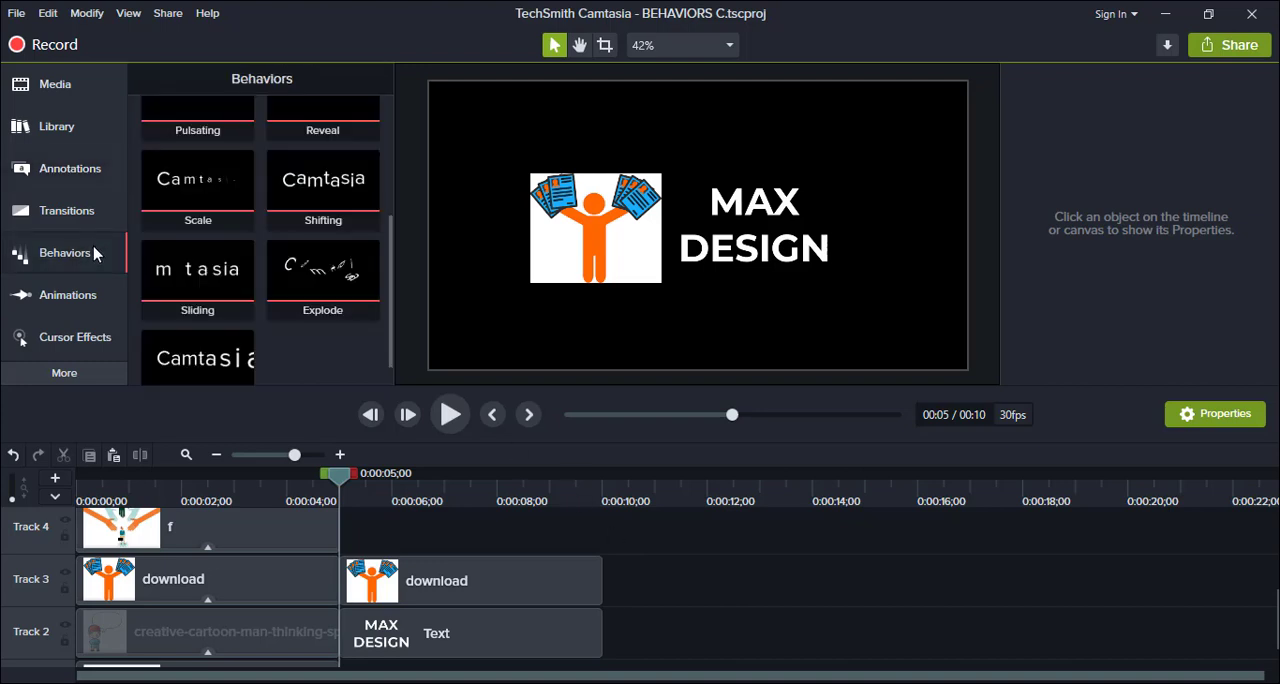
scroll(316, 350, "up", 5)
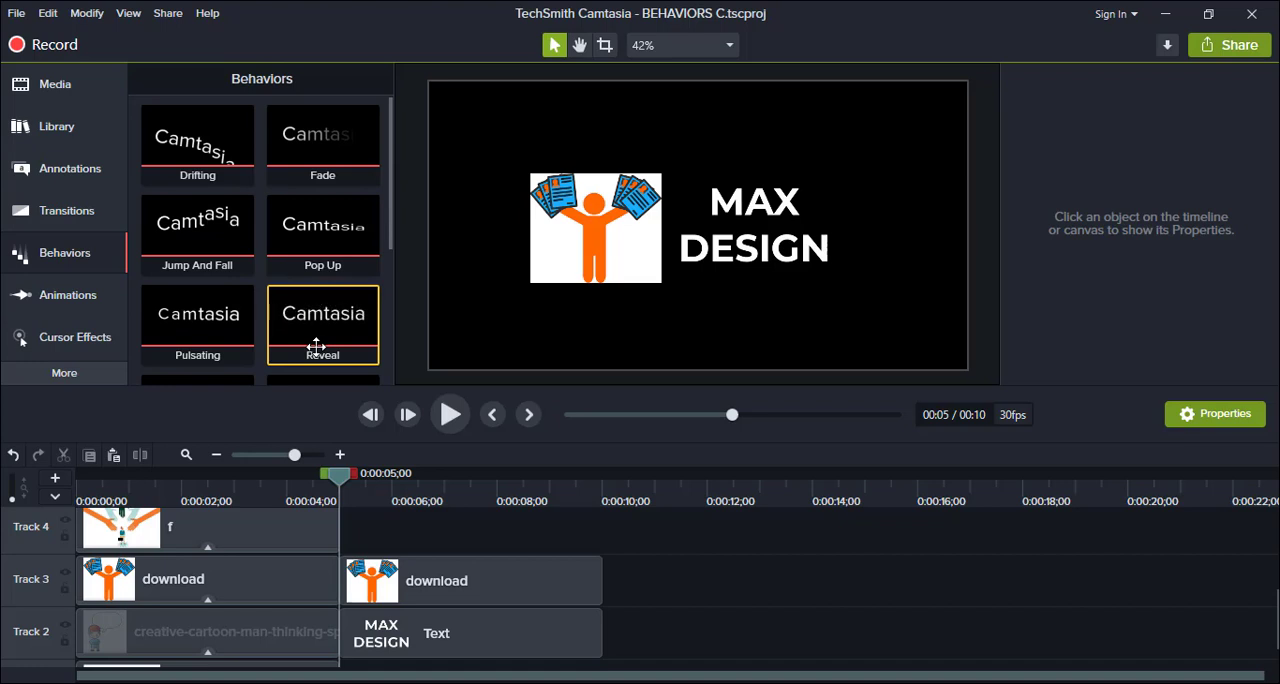
scroll(252, 287, "down", 3)
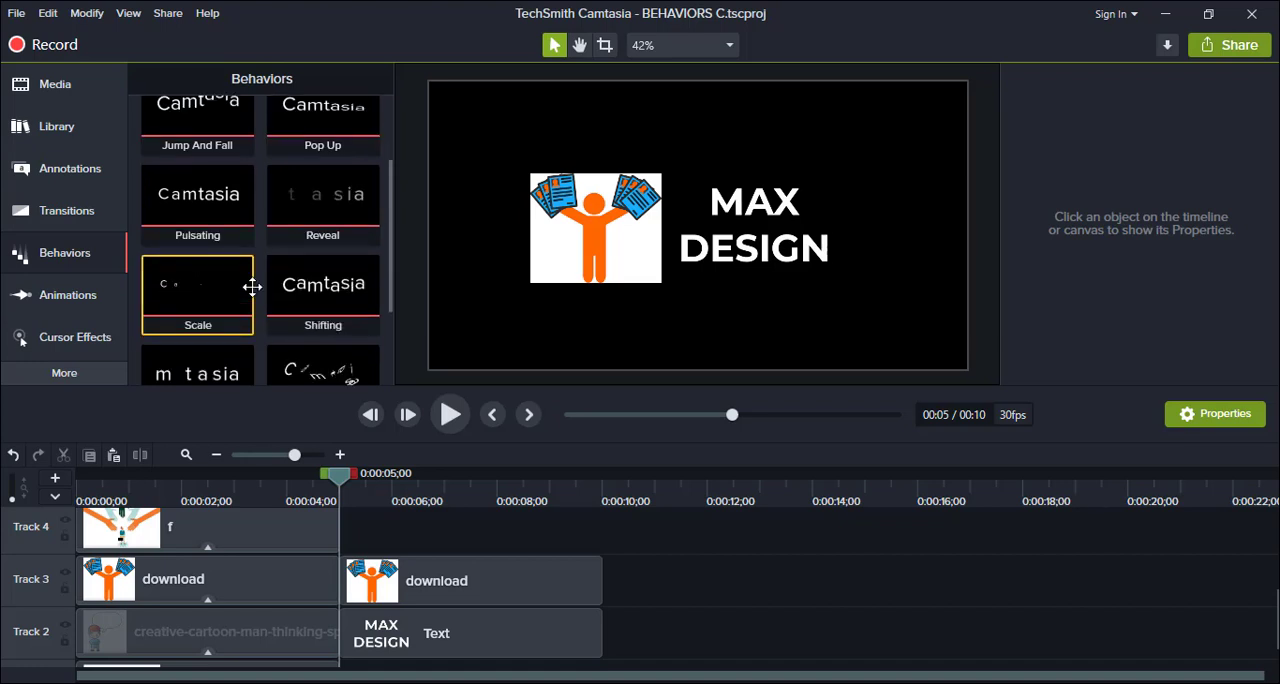
scroll(252, 287, "down", 3)
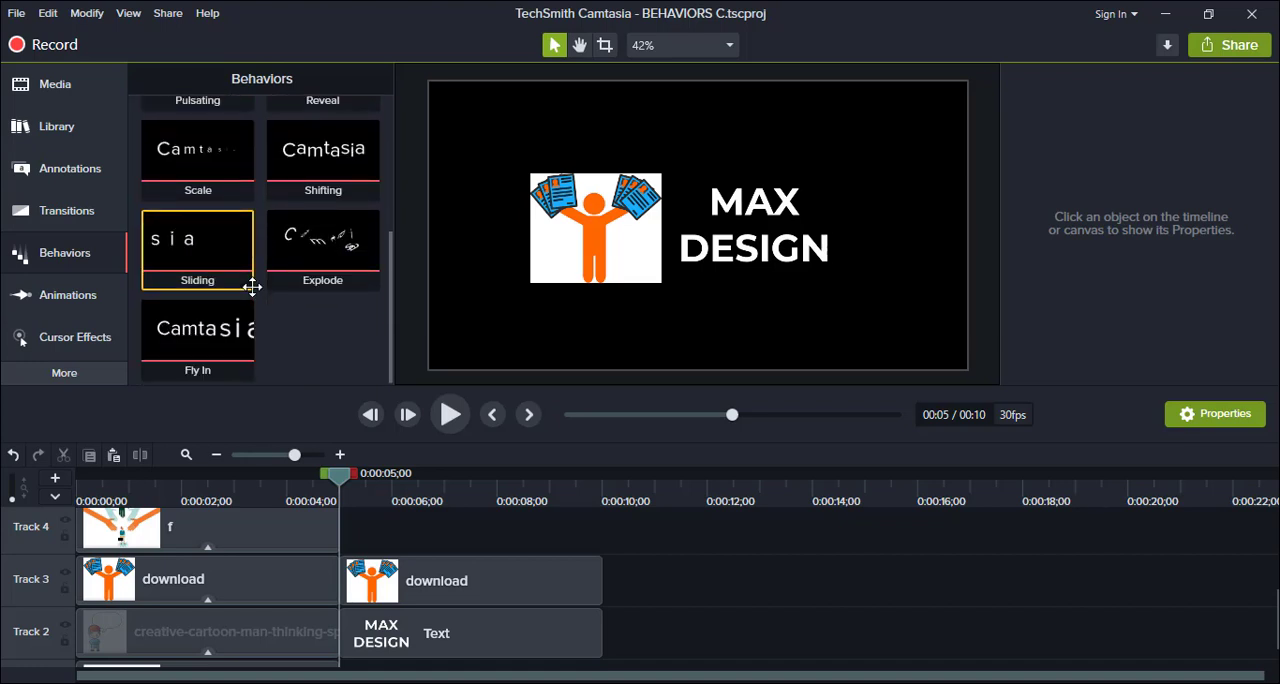
scroll(252, 287, "up", 2)
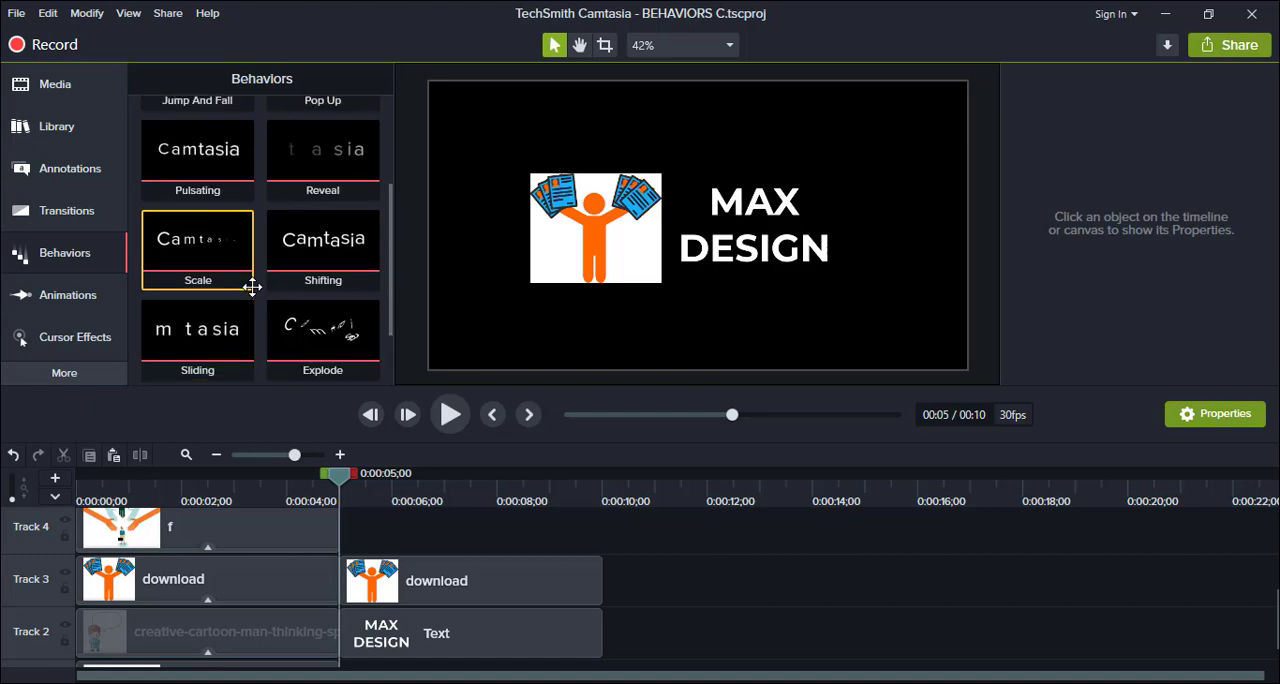
scroll(252, 287, "up", 2)
left_click_drag(322, 318, 343, 430)
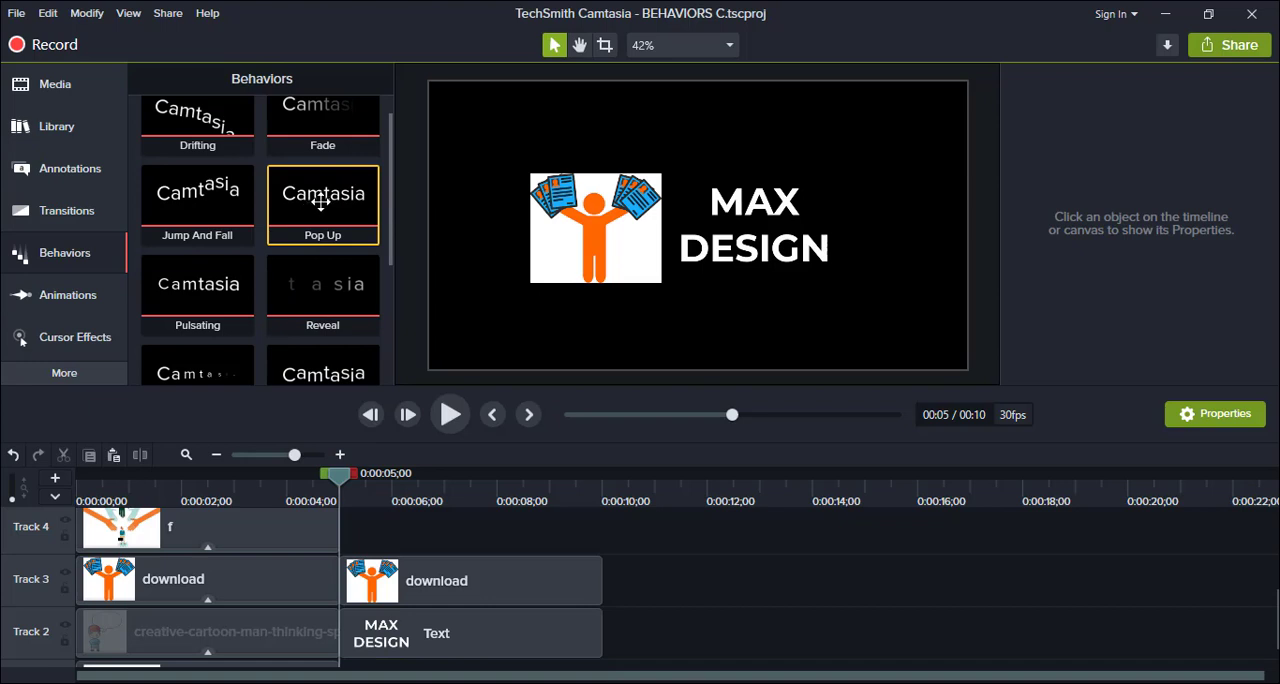
left_click_drag(322, 201, 564, 213)
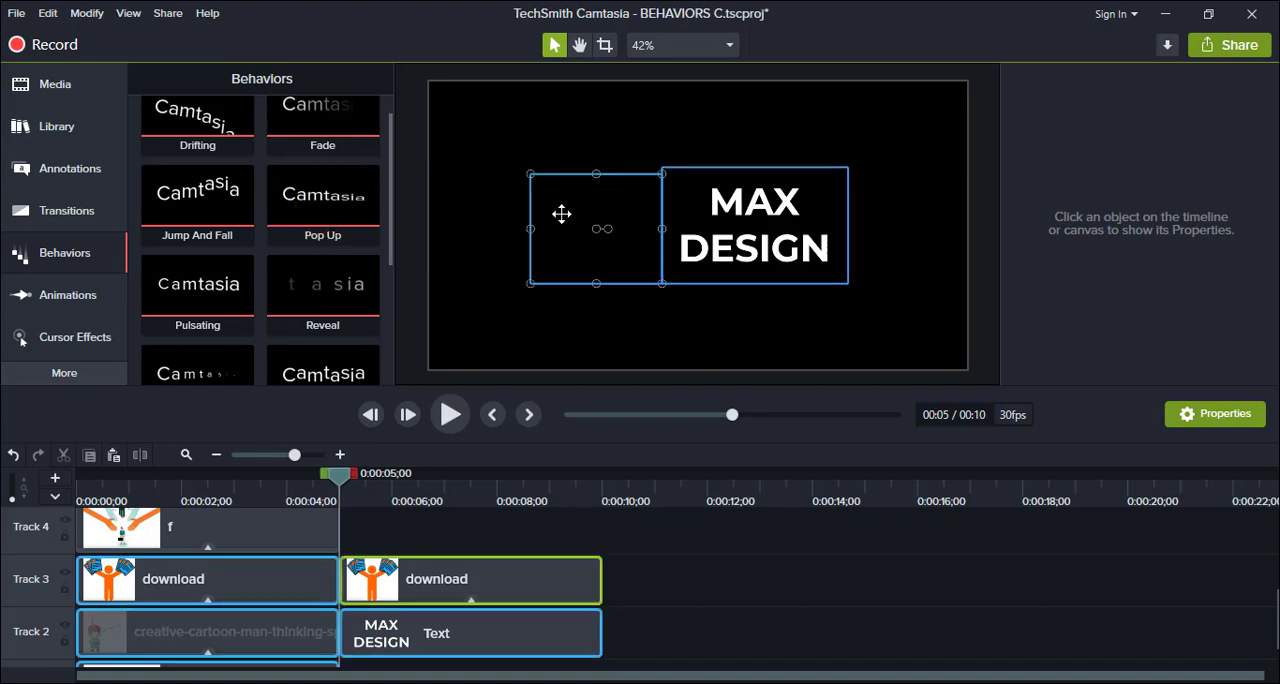
Apply the Sliding behavior to the MAX DESIGN text clip on Track 2.
scroll(330, 290, "down", 1)
scroll(198, 293, "down", 1)
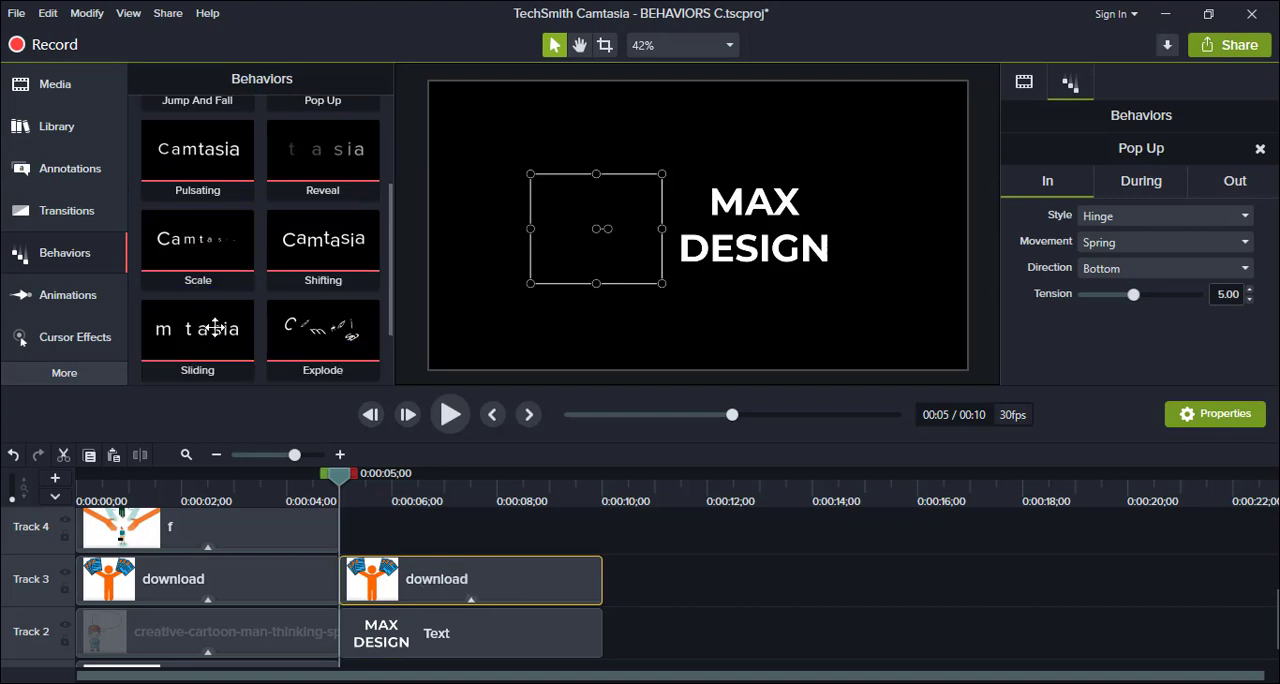
left_click_drag(200, 333, 472, 640)
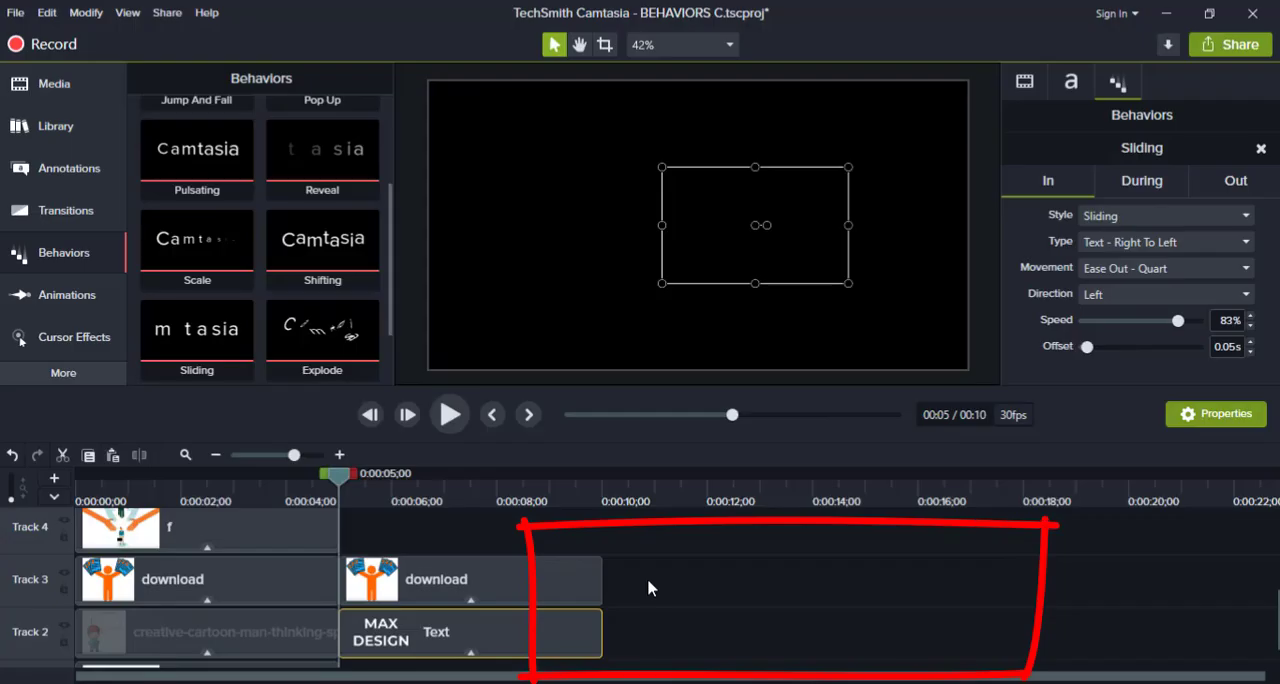
Play the timeline from the 5-second mark to preview the behaviors on the image and the text.
left_click(676, 541)
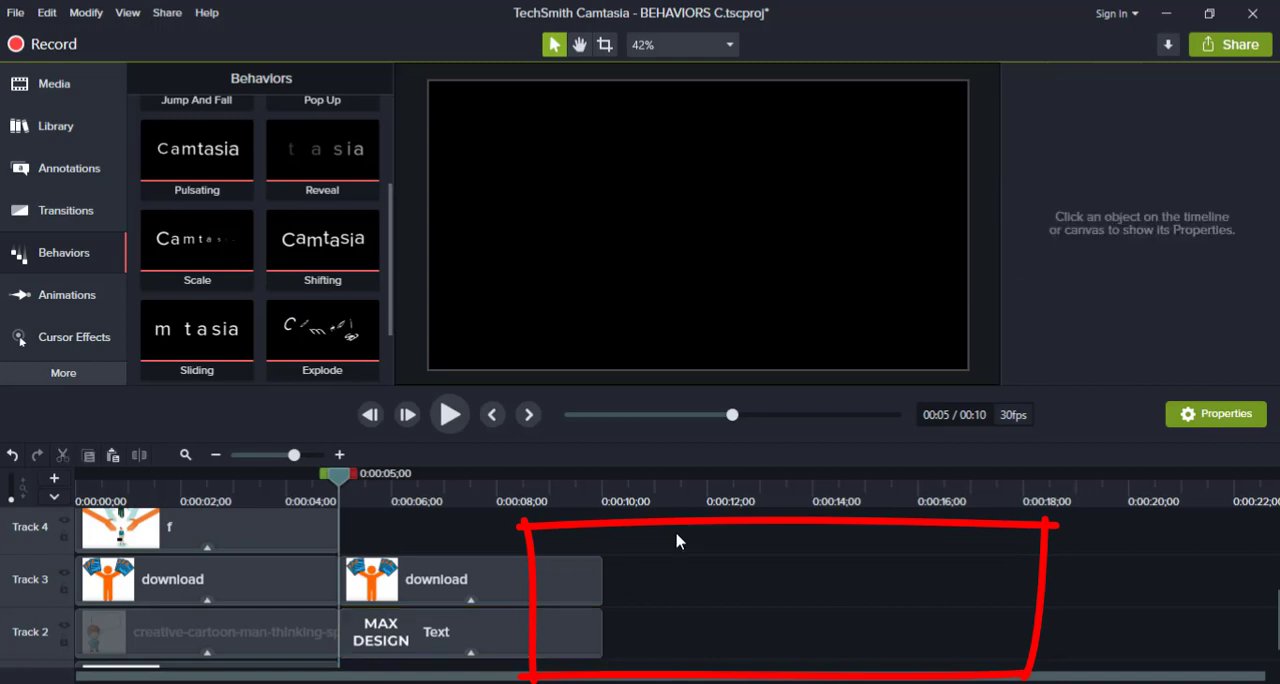
key("space")
key("space")
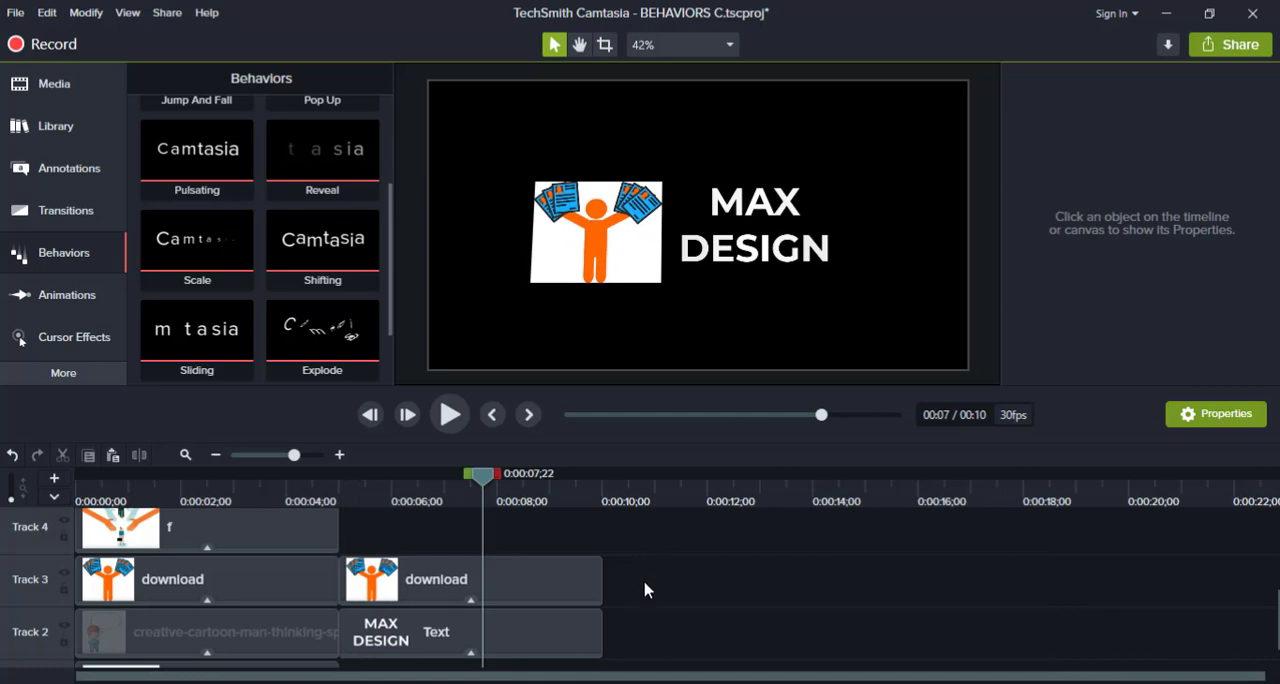
left_click(574, 614)
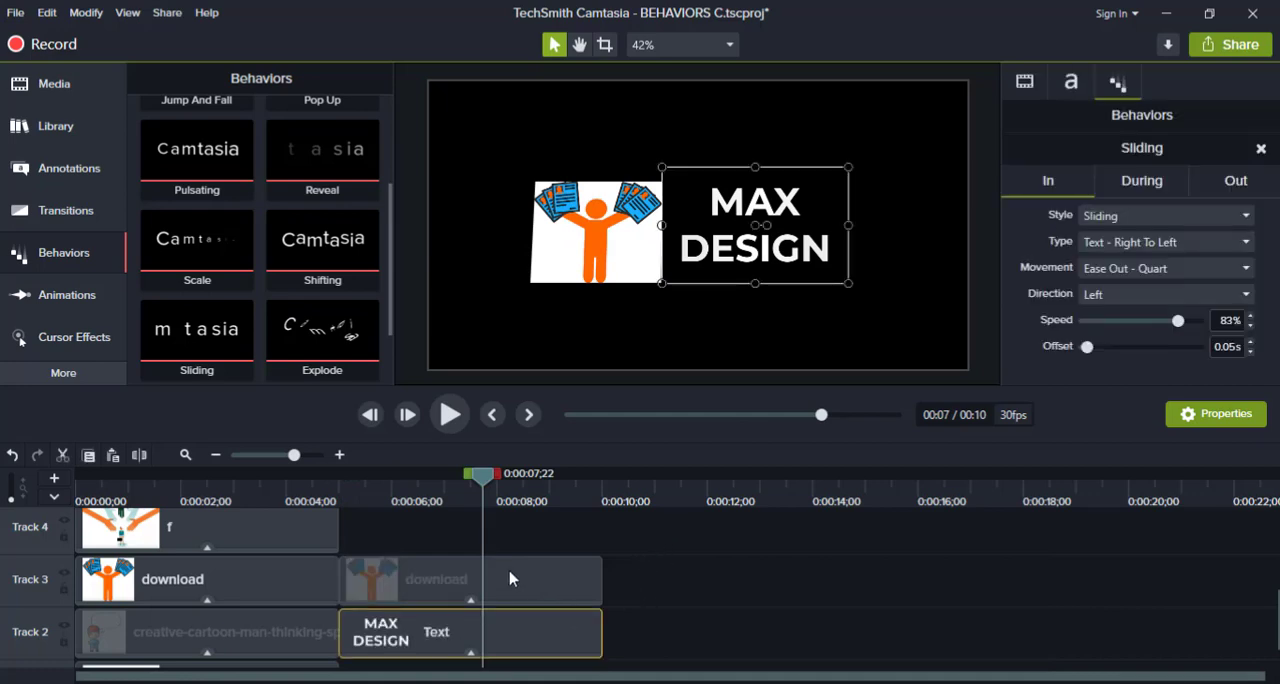
left_click(683, 598)
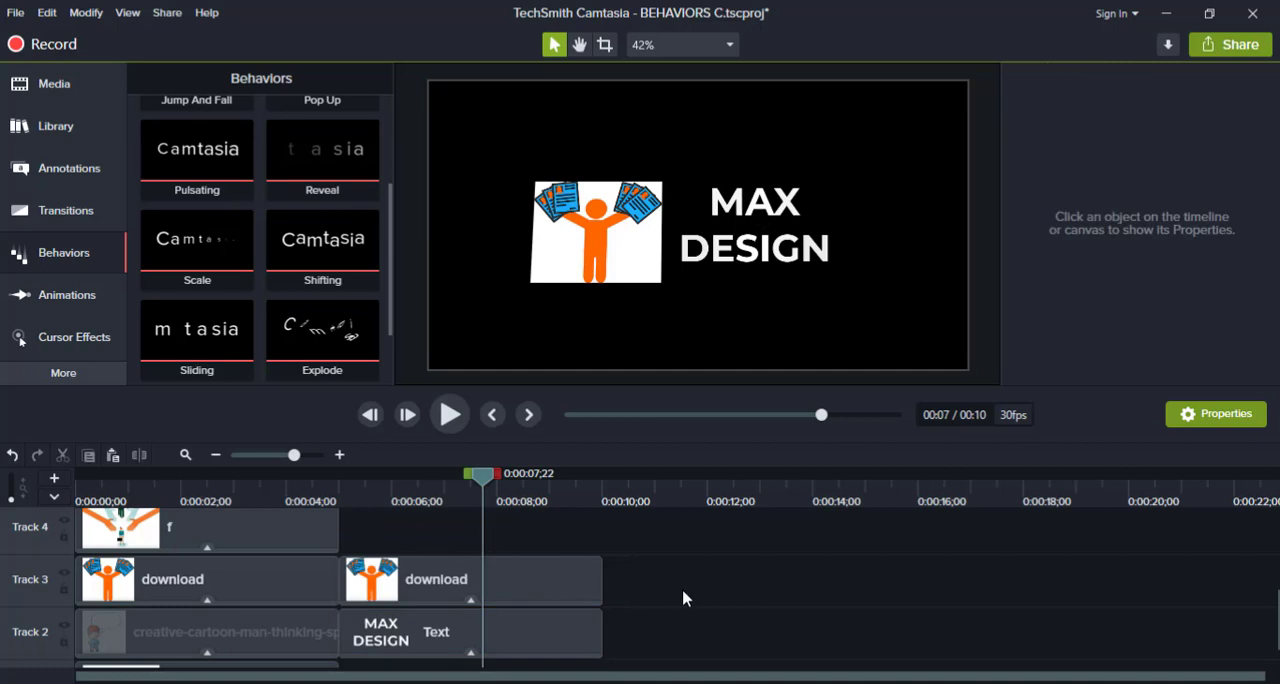
Set the MAX DESIGN text's In behavior to the Fly In style with type Text - Left To Right.
left_click(555, 639)
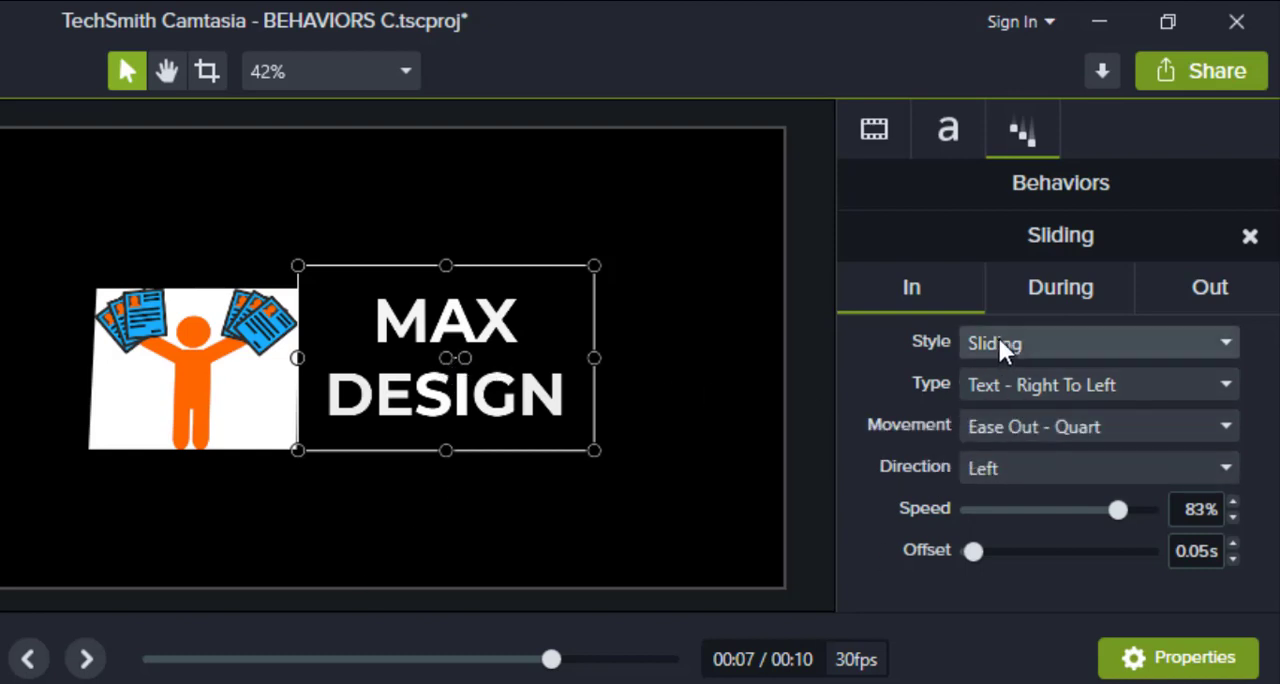
left_click(1044, 337)
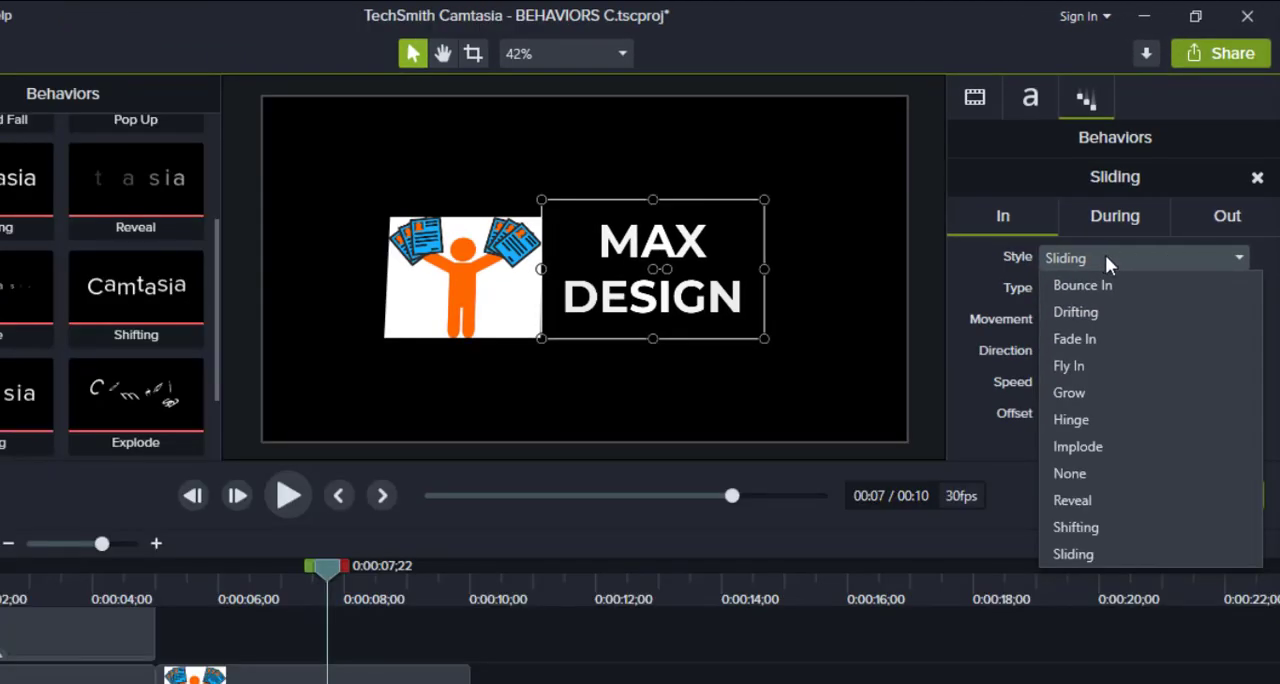
left_click(1093, 373)
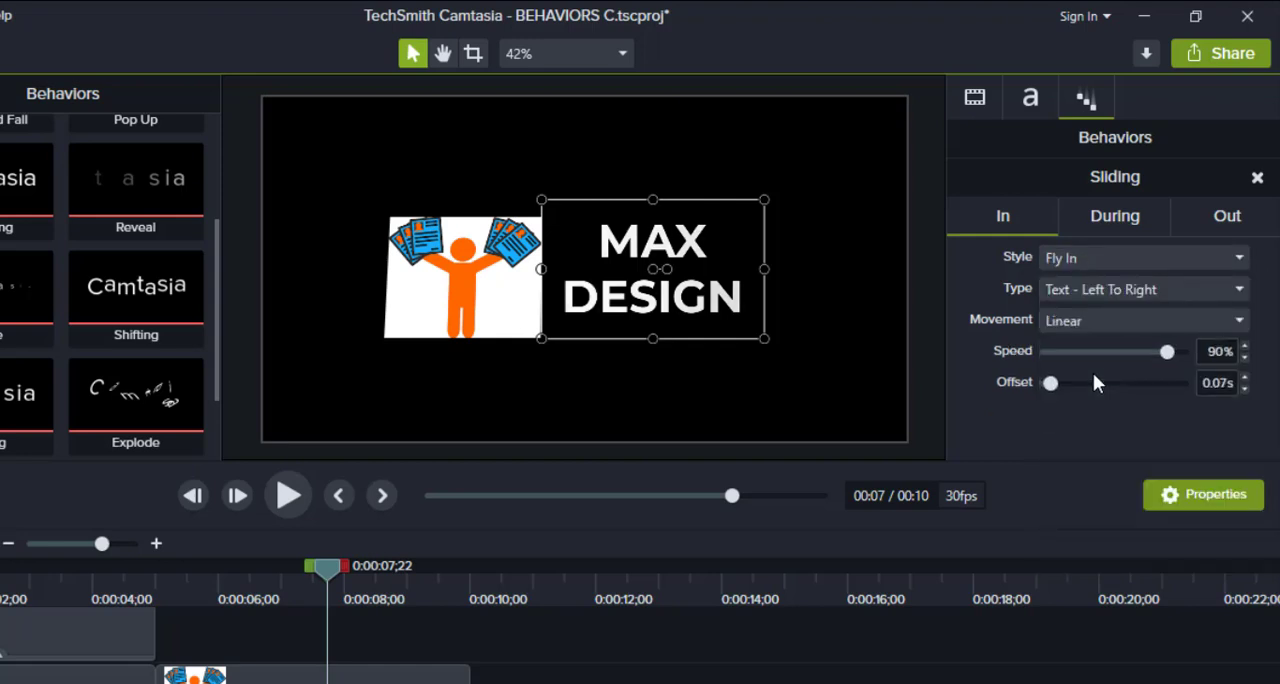
left_click(1106, 294)
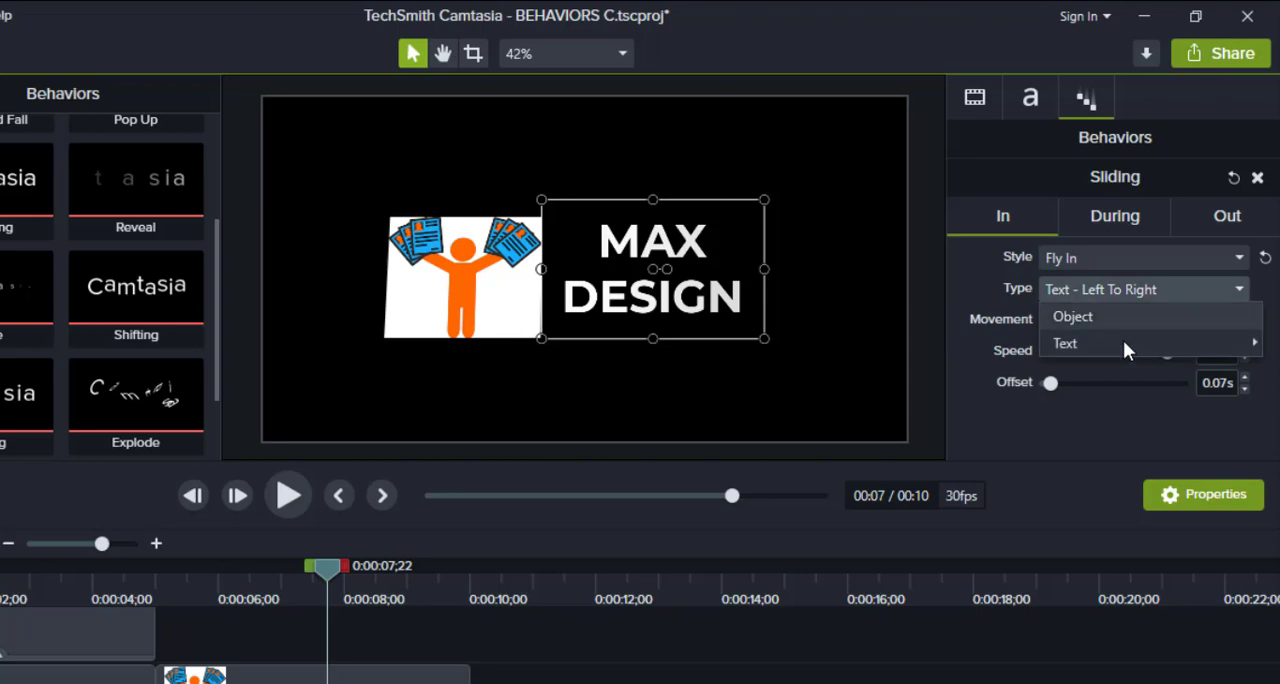
mouse_move(1123, 342)
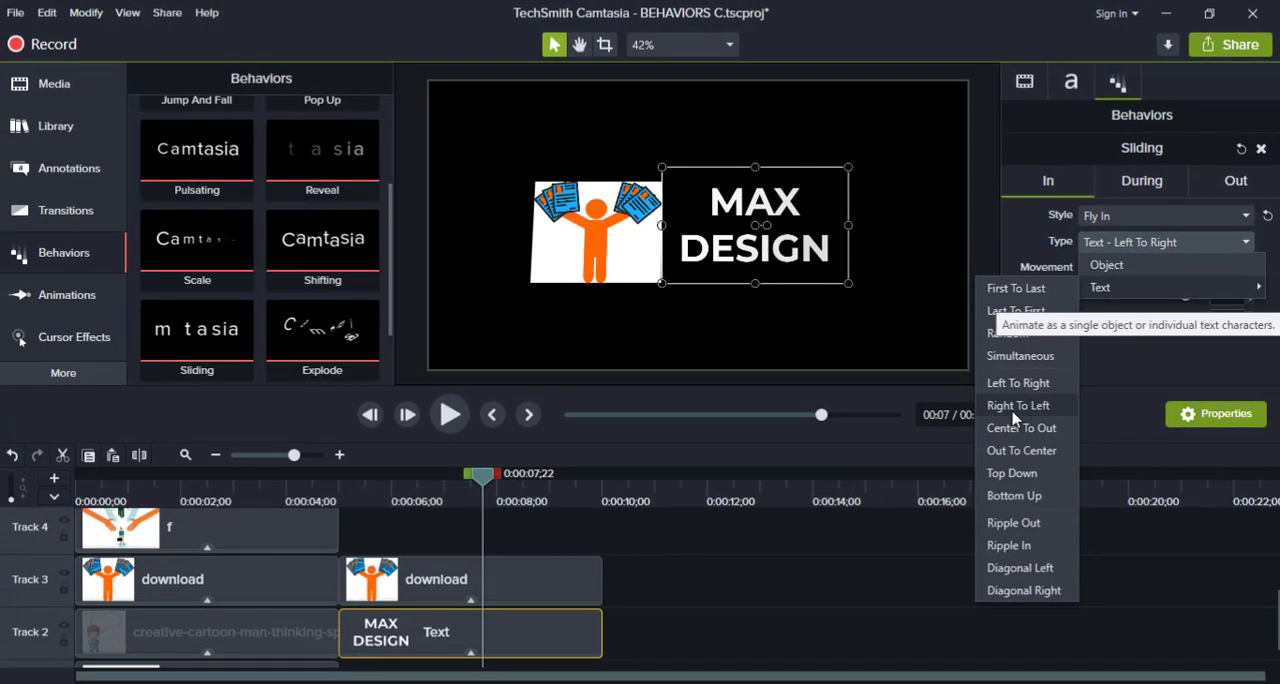
left_click(1016, 385)
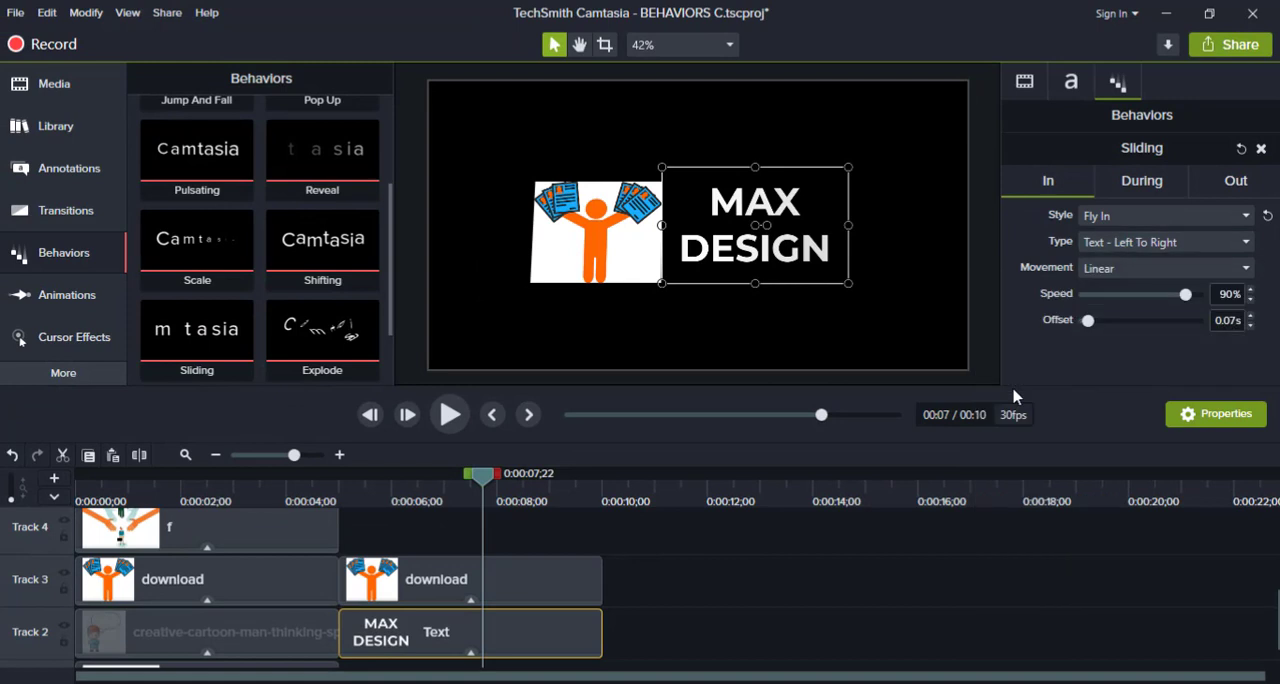
Set the text's In movement to Bounce with a bounce amount of 32%.
left_click(1128, 270)
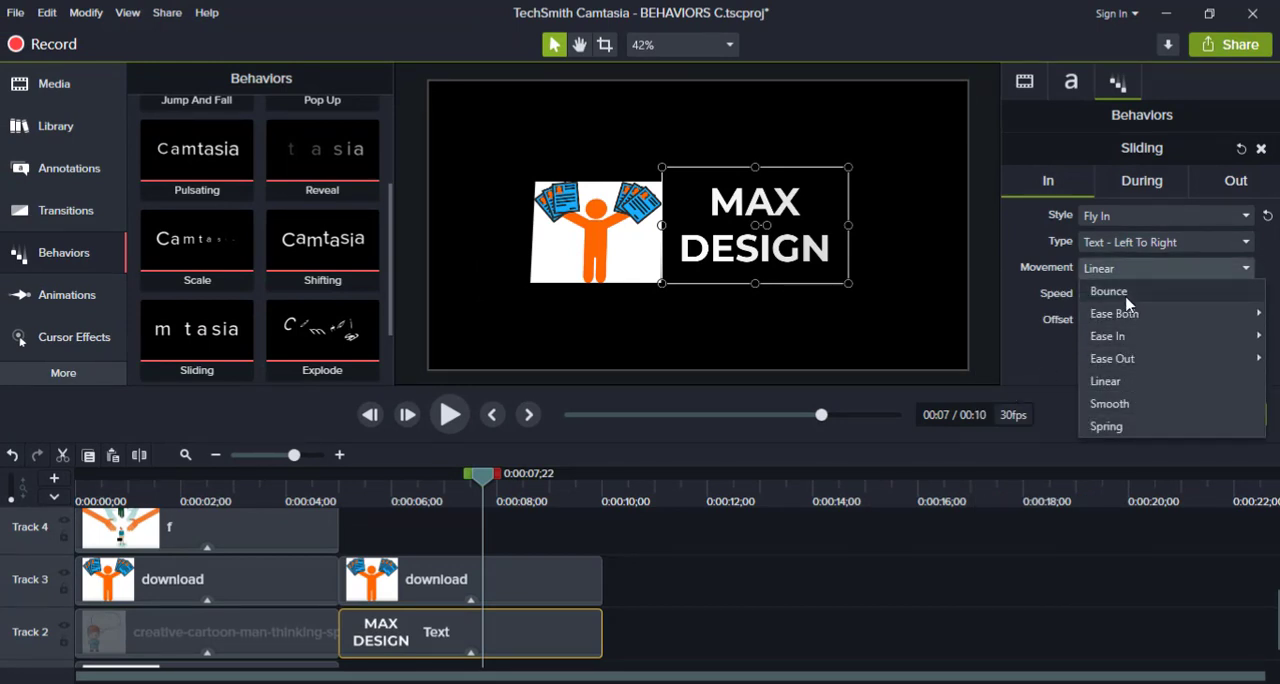
left_click(1128, 292)
left_click(1126, 276)
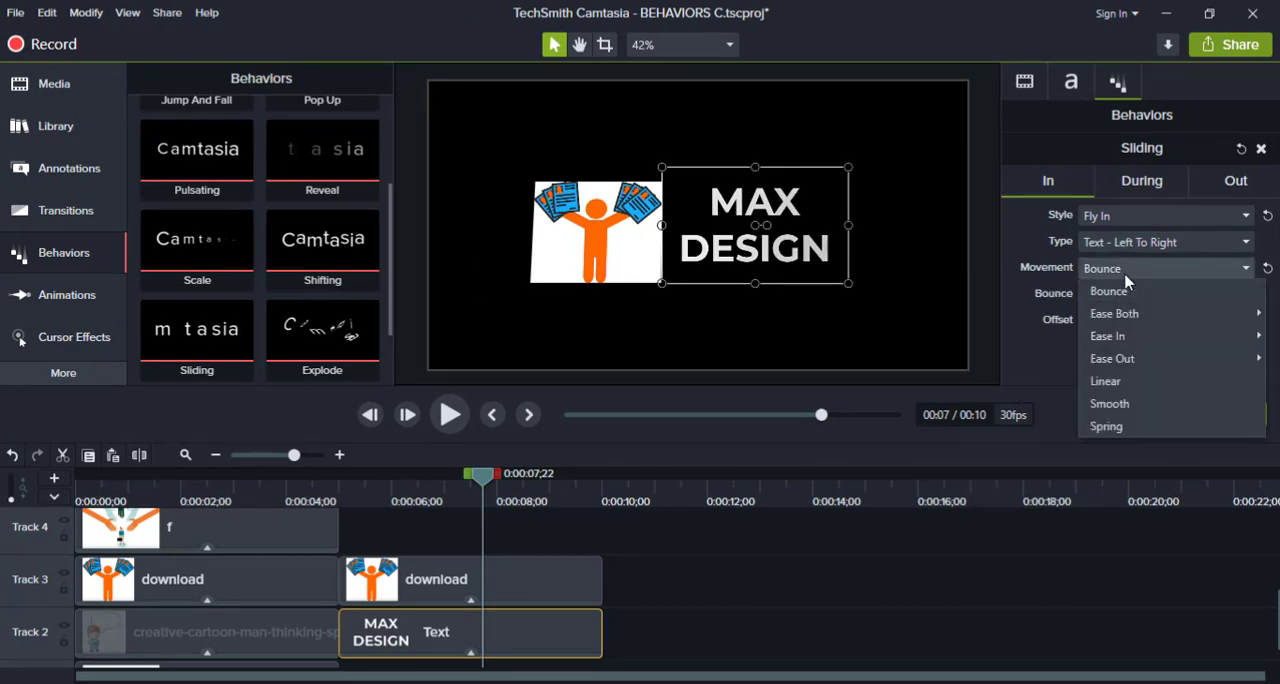
mouse_move(1125, 322)
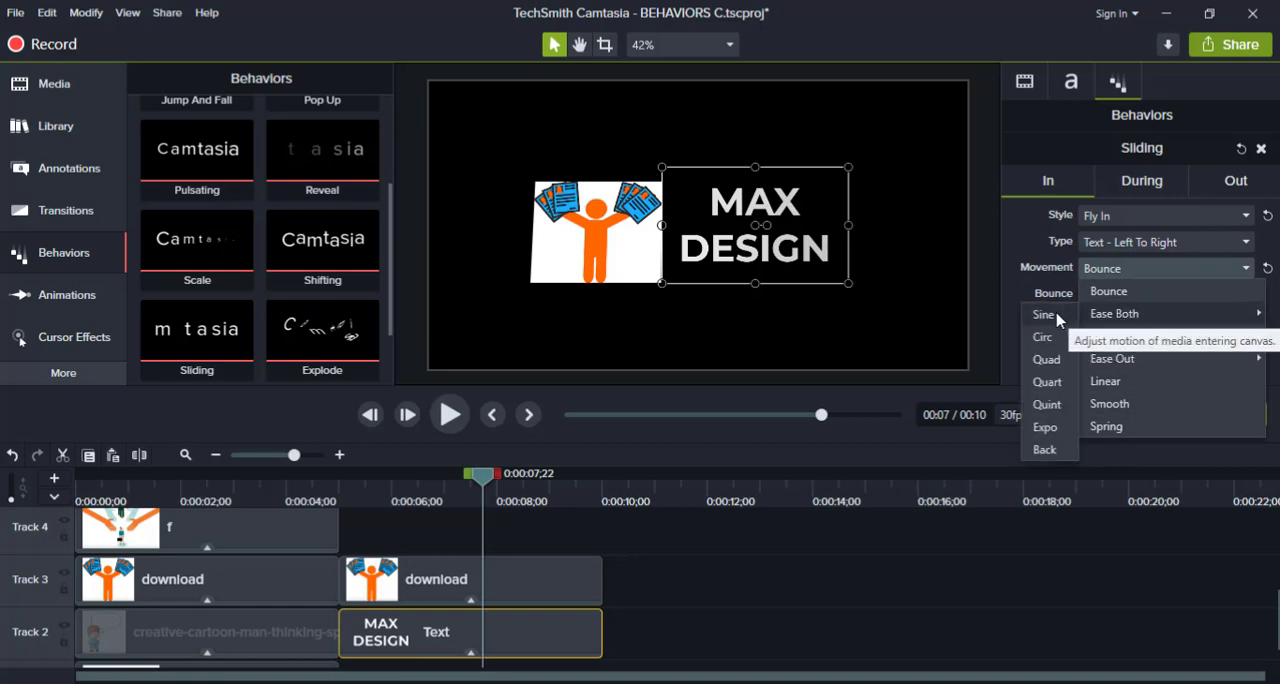
left_click(1013, 350)
mouse_move(1136, 295)
left_mouse_down()
mouse_move(1092, 298)
mouse_move(1143, 298)
mouse_move(1097, 300)
mouse_move(1122, 297)
left_mouse_up()
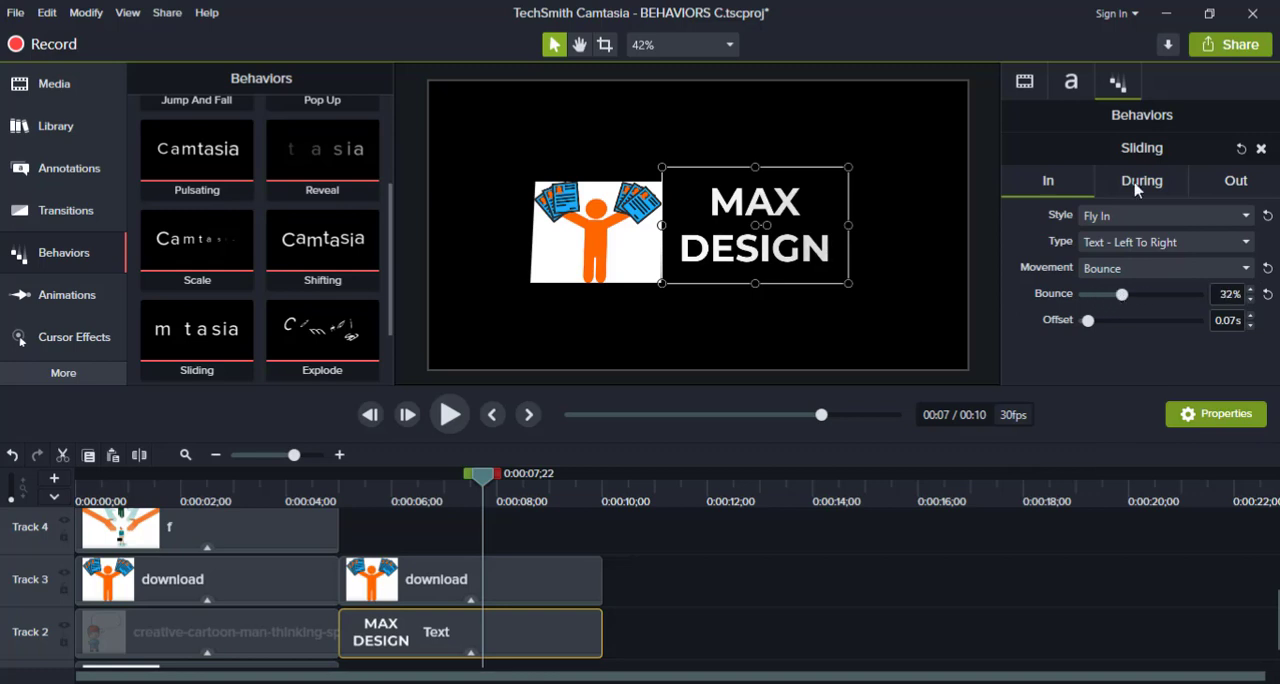
Set the text's During behavior to the Jump style with type Text - Center To Out.
left_click(1135, 190)
scroll(1140, 290, "up", 1)
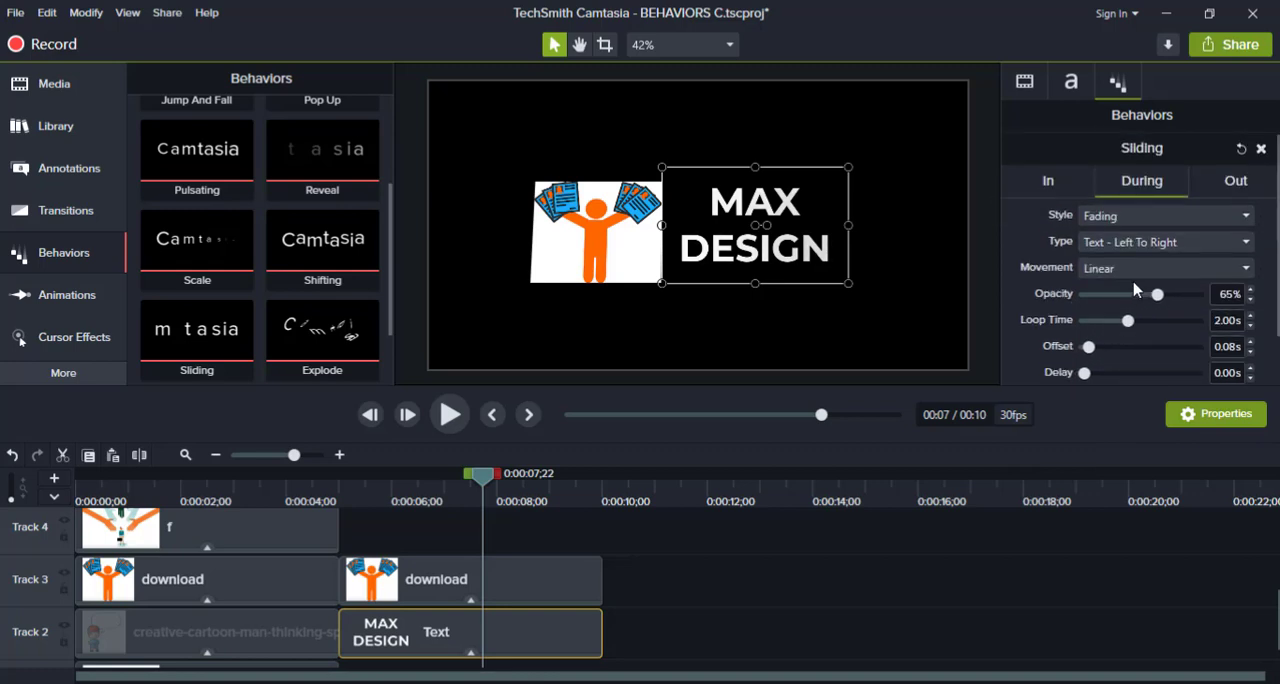
left_click(1140, 216)
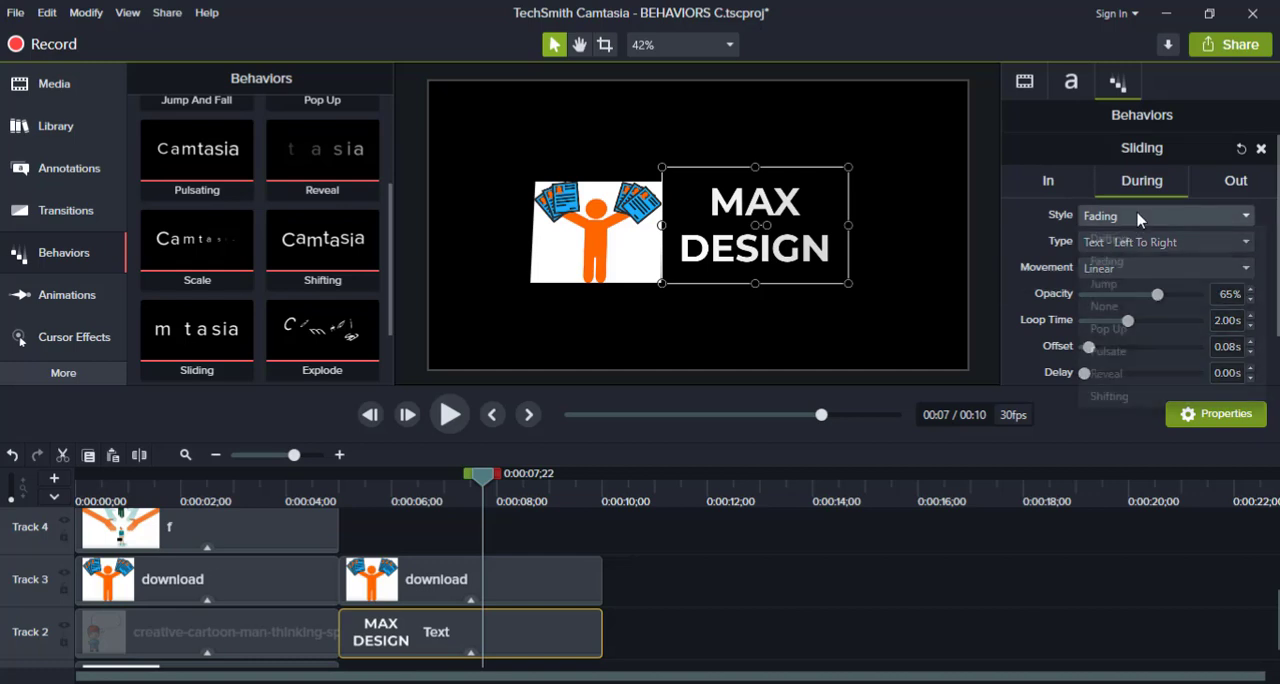
left_click(1126, 286)
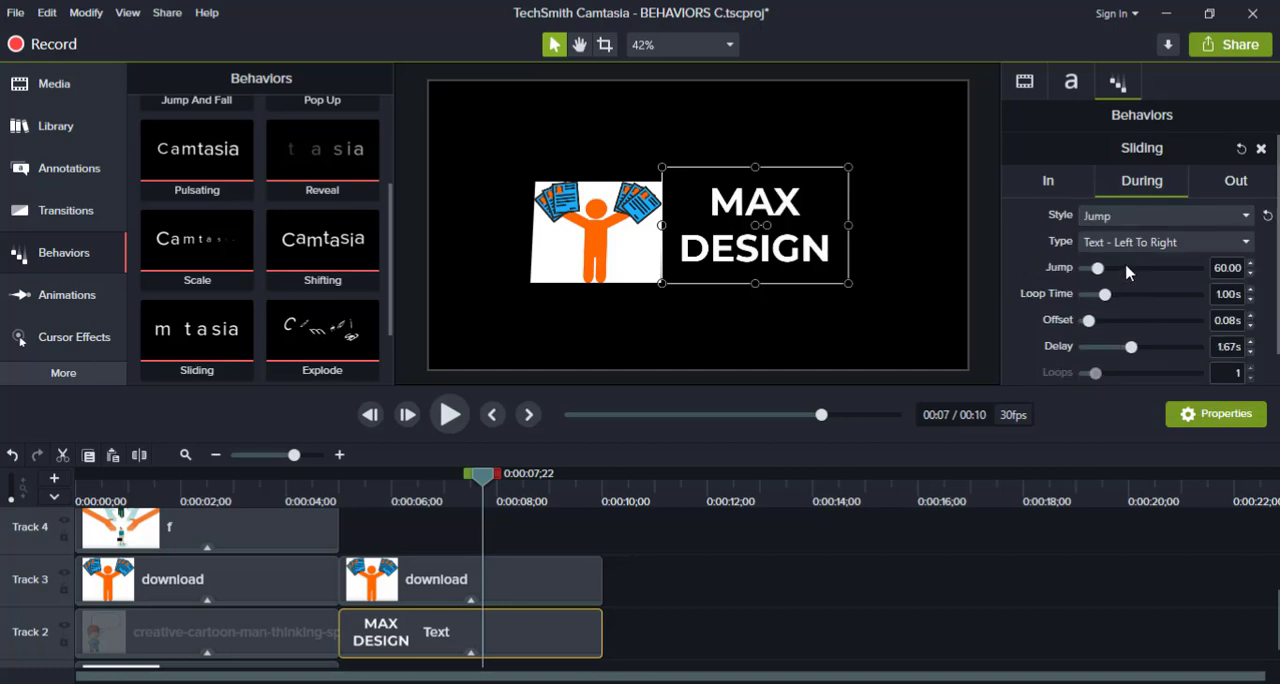
left_click(1140, 242)
mouse_move(1097, 292)
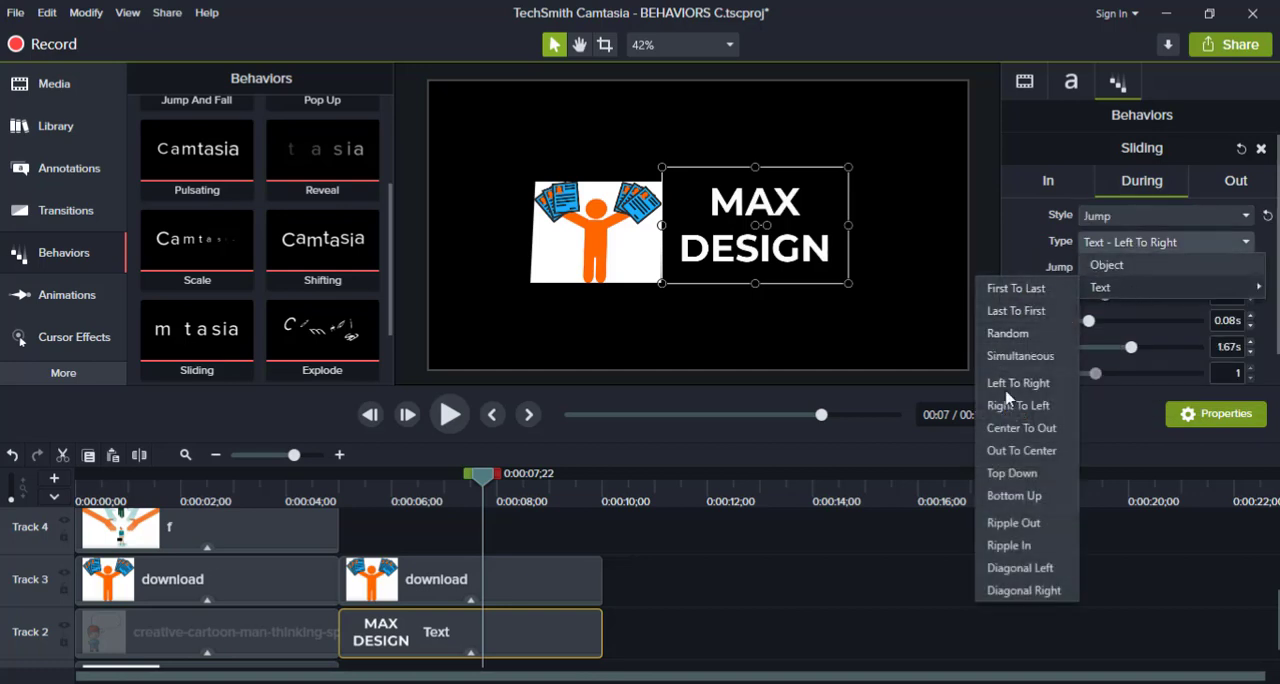
left_click(1010, 428)
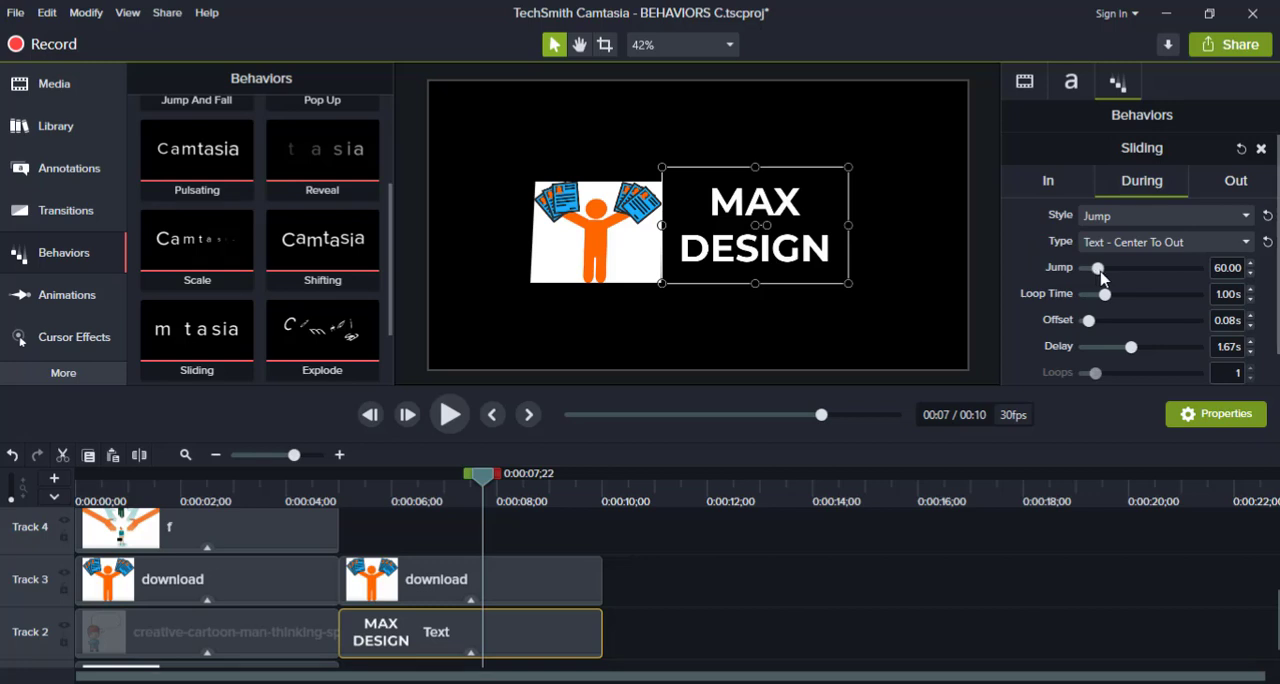
mouse_move(1100, 277)
left_mouse_down()
mouse_move(1148, 273)
mouse_move(1101, 274)
left_mouse_up()
Set the text's Out behavior to the Shrink style with type Text - Last To First and Smooth movement.
left_click(1240, 184)
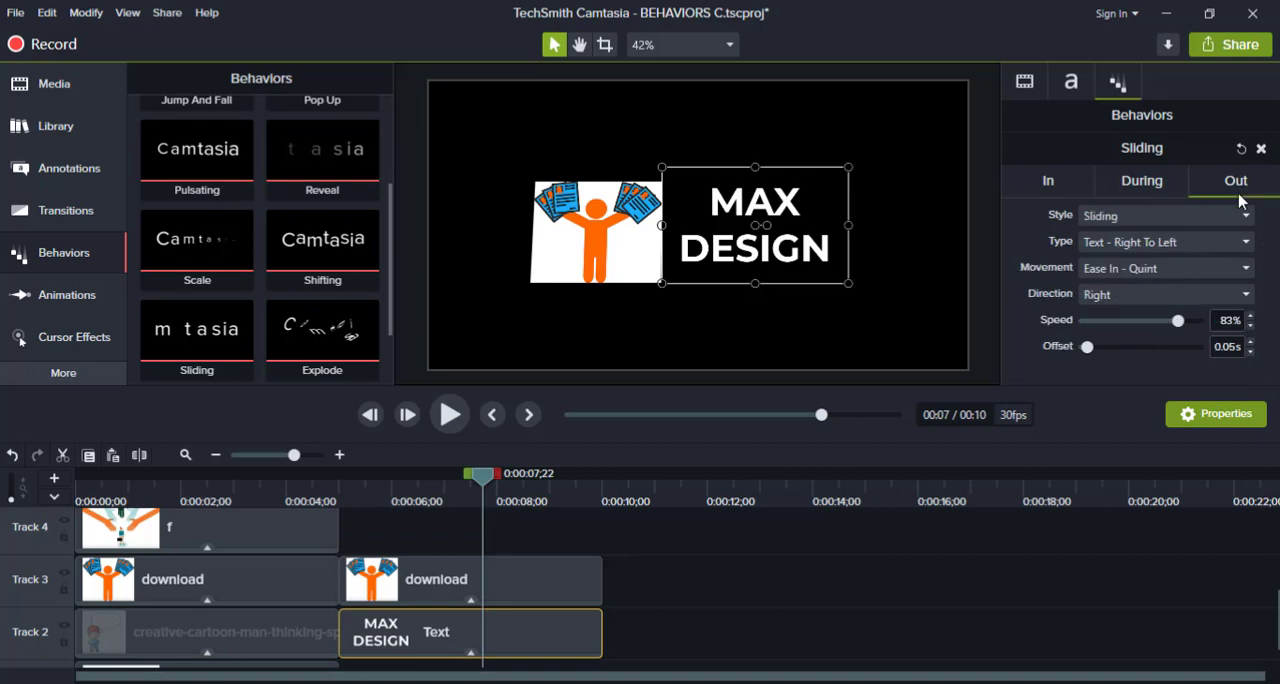
left_click(1133, 218)
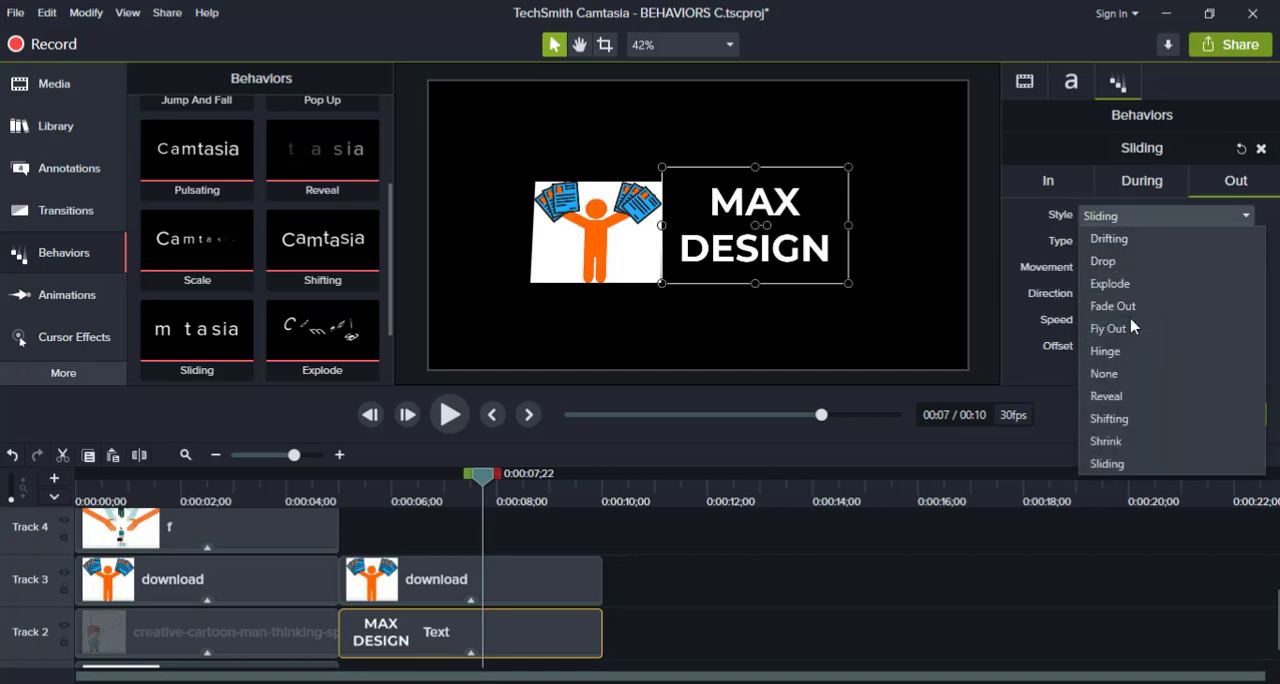
left_click(1133, 441)
left_click(1165, 243)
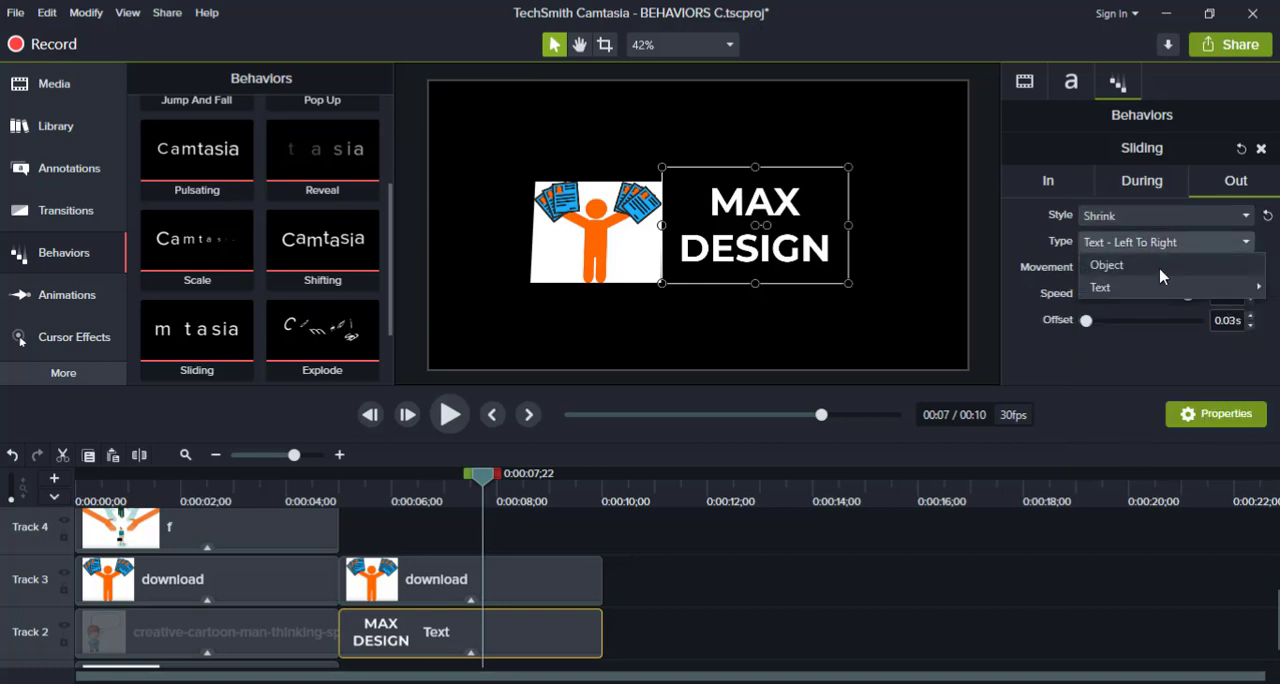
mouse_move(1160, 284)
left_click(1038, 316)
left_click(1137, 270)
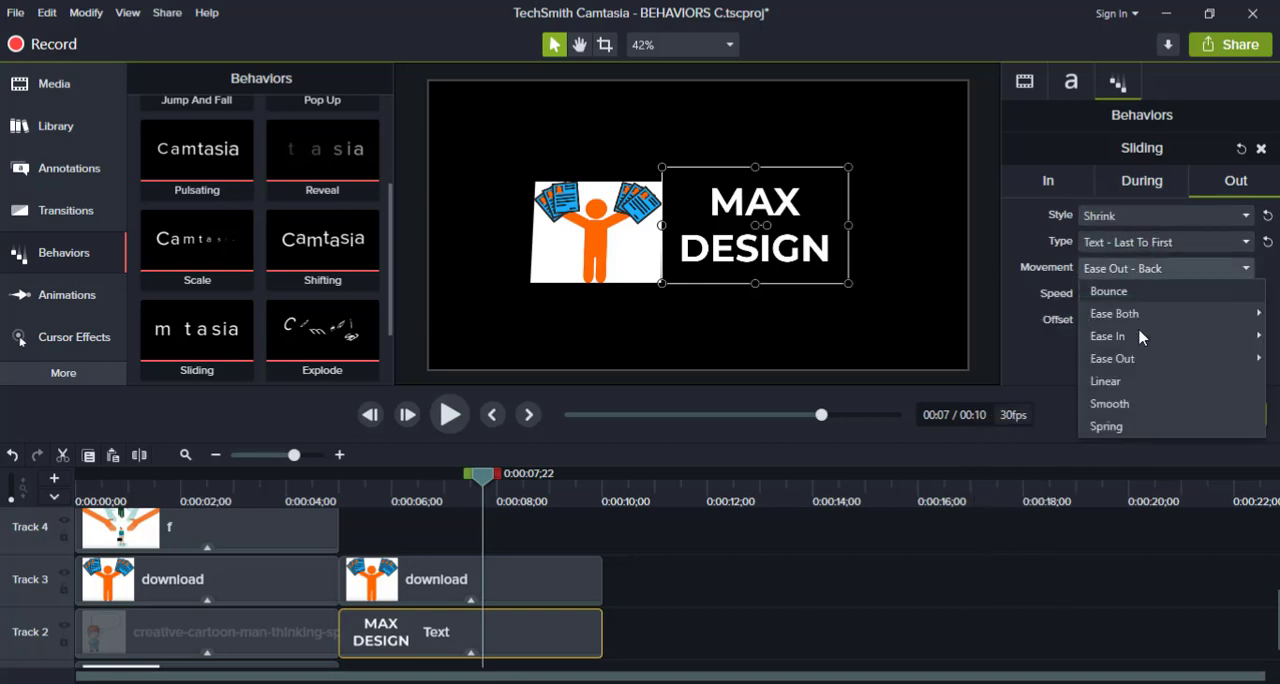
left_click(1136, 404)
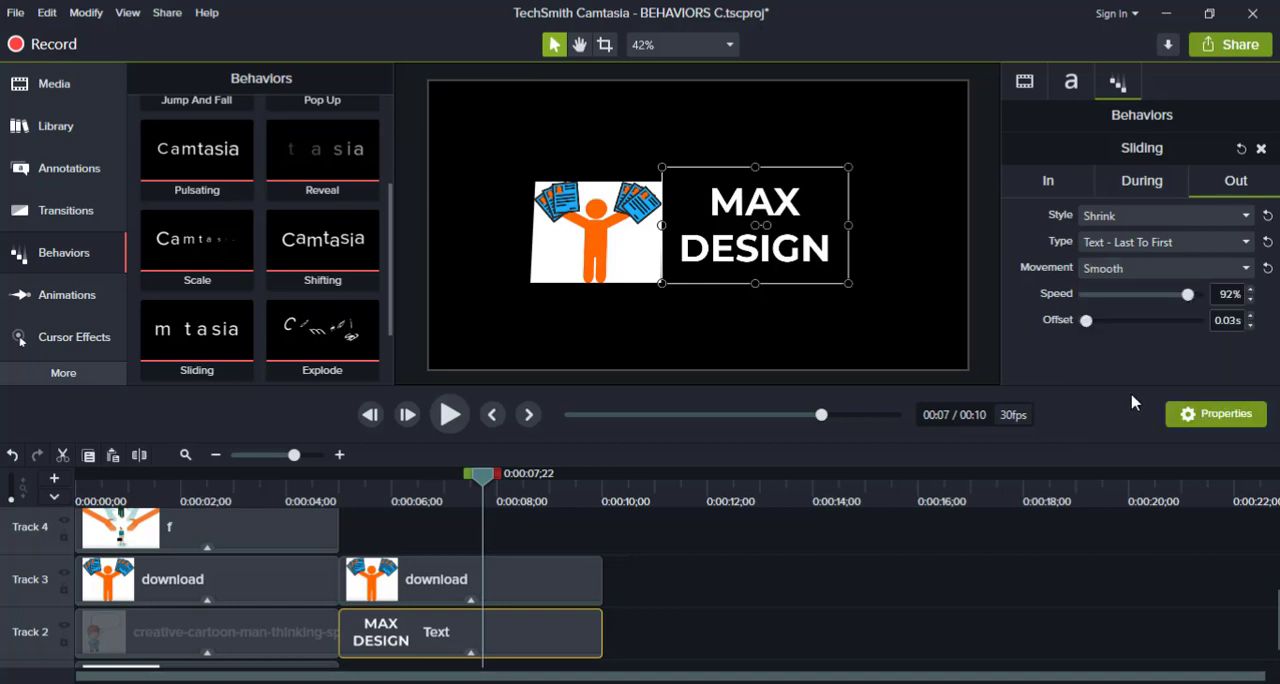
Play the timeline from 0:00:04;25 to preview the customized text behavior.
left_click_drag(481, 474, 330, 487)
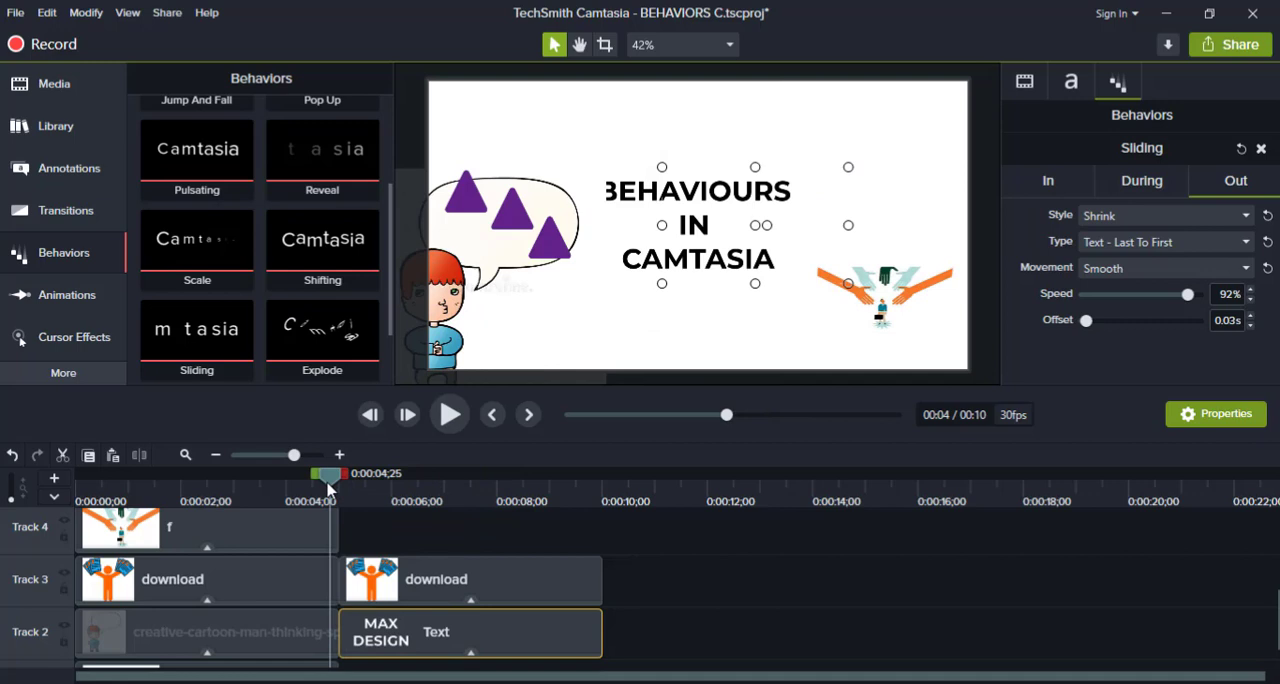
key("space")
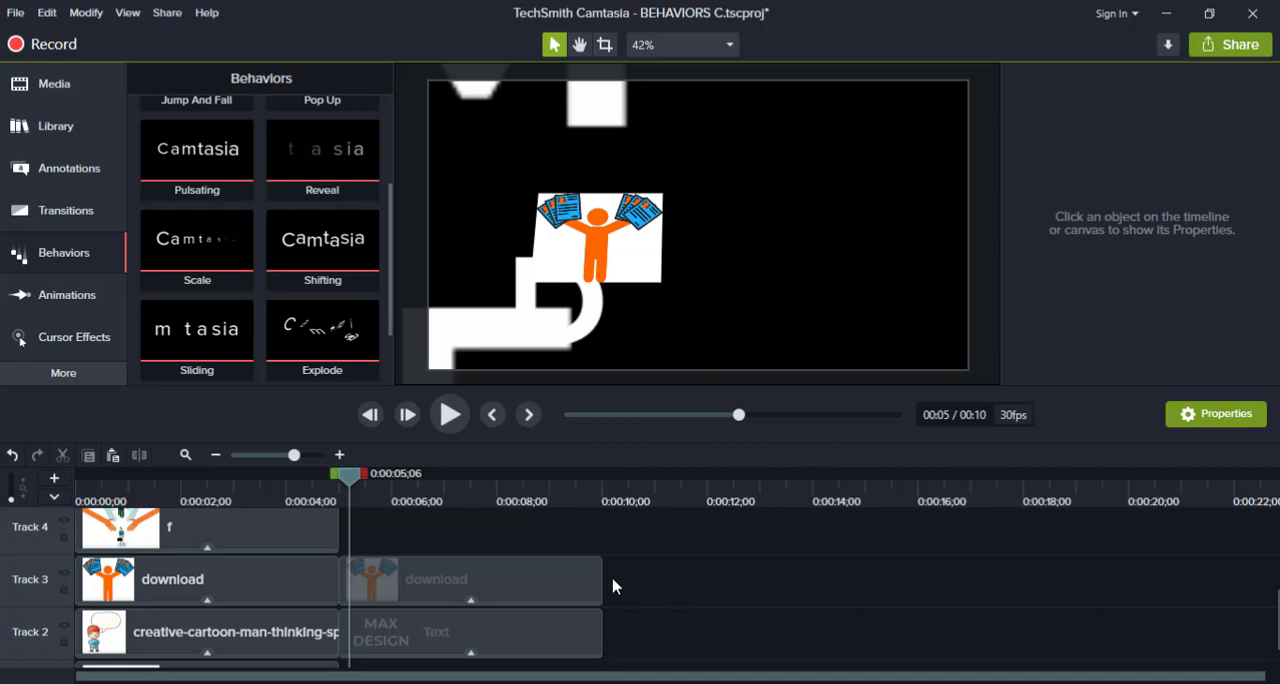
Show the effects of the second download clip on Track 3 and add the Jump And Fall behavior to its Pop Up behavior.
left_click(517, 585)
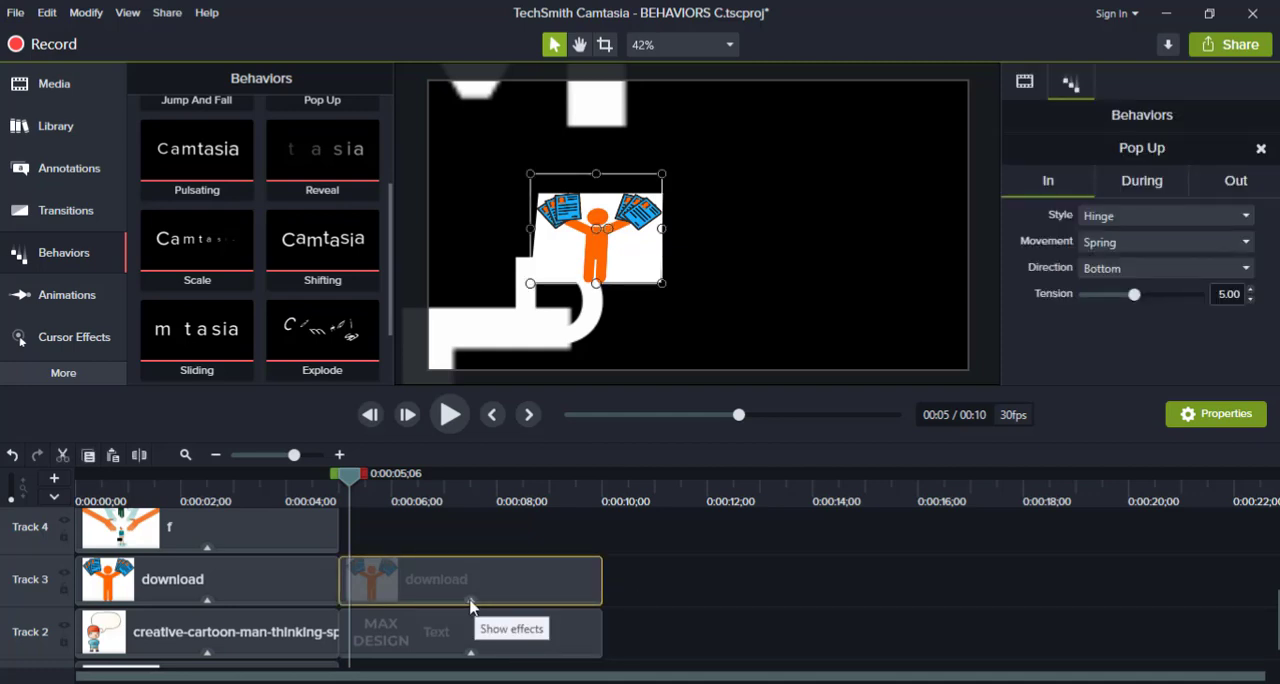
left_click(471, 602)
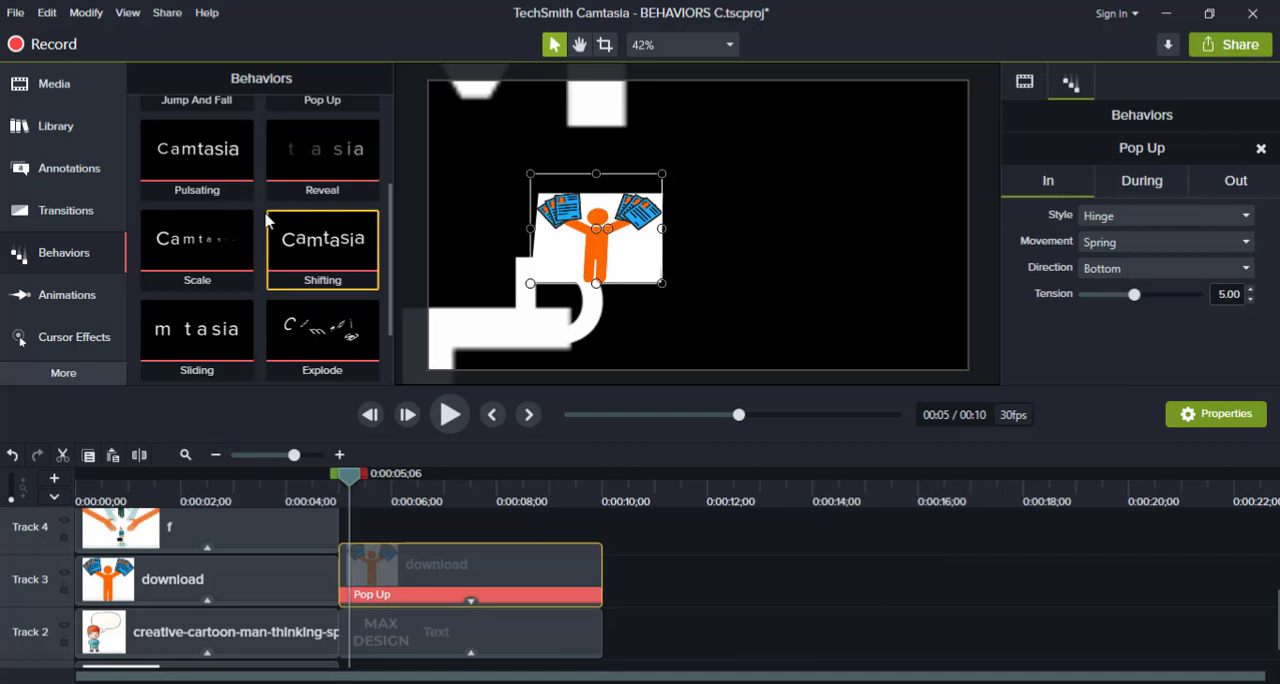
scroll(263, 228, "up", 1)
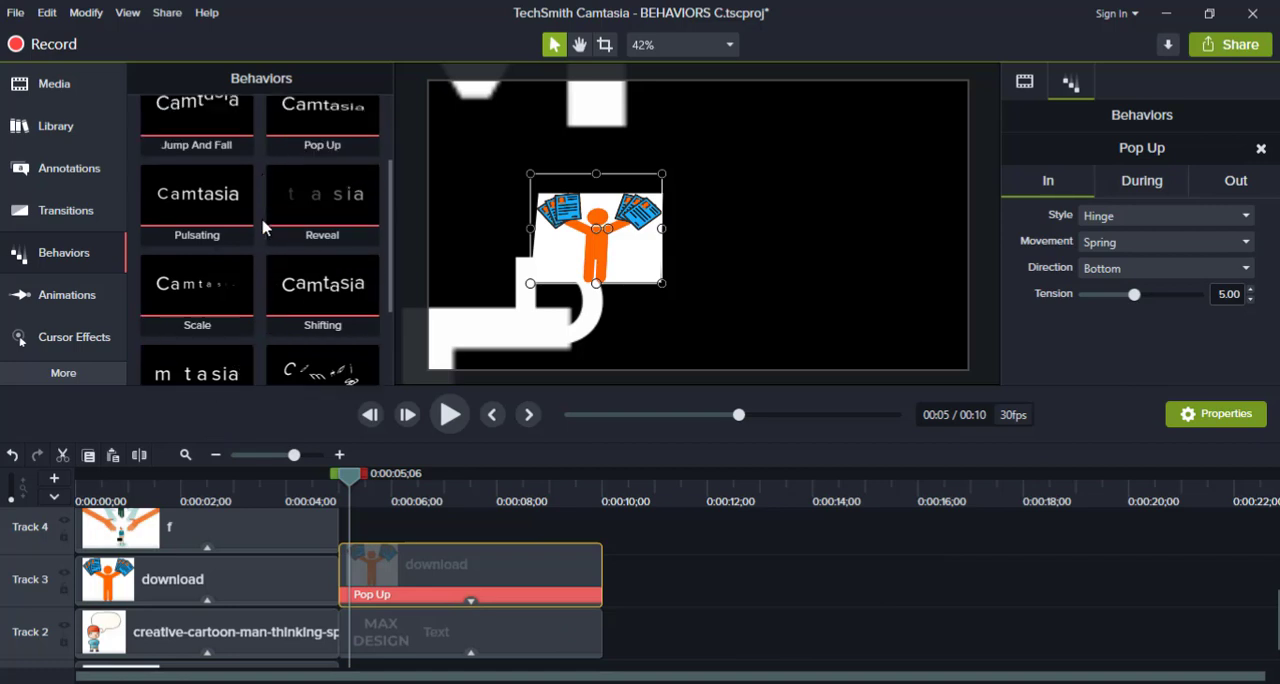
scroll(263, 228, "up", 1)
left_click_drag(178, 149, 466, 559)
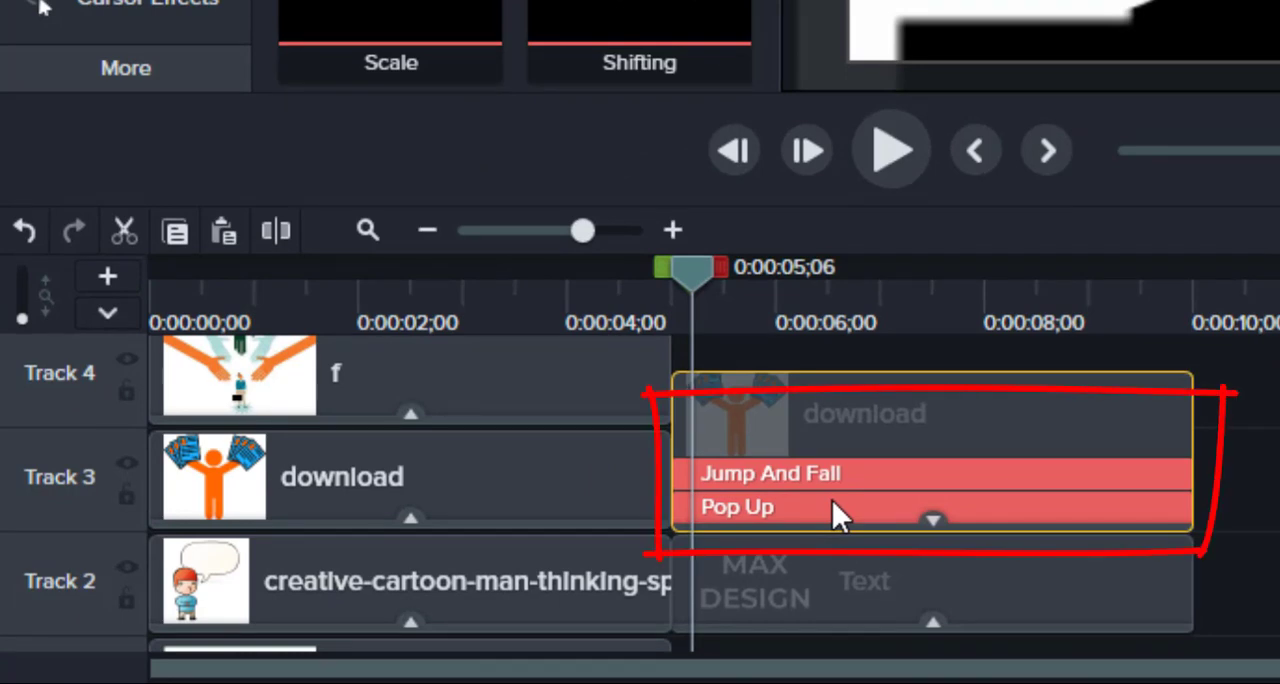
Play the timeline from 0:00:04;29 to preview the two combined behaviors on the image.
left_click_drag(689, 268, 659, 268)
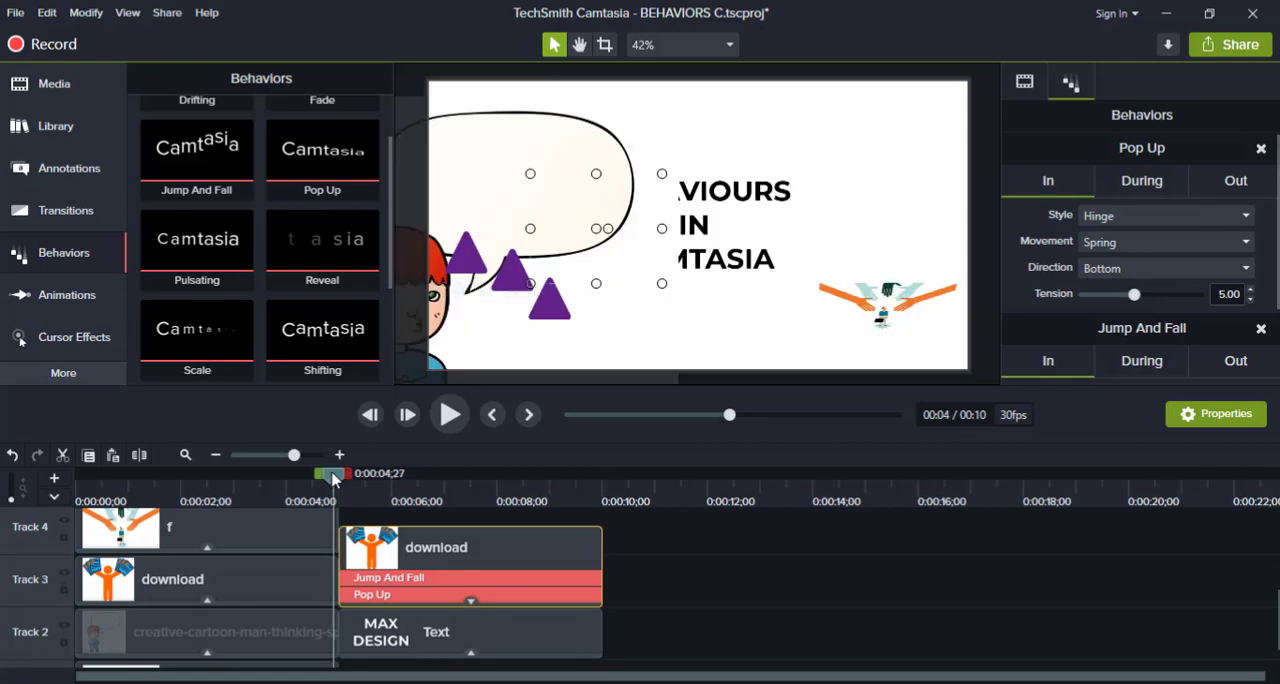
left_click_drag(333, 480, 343, 477)
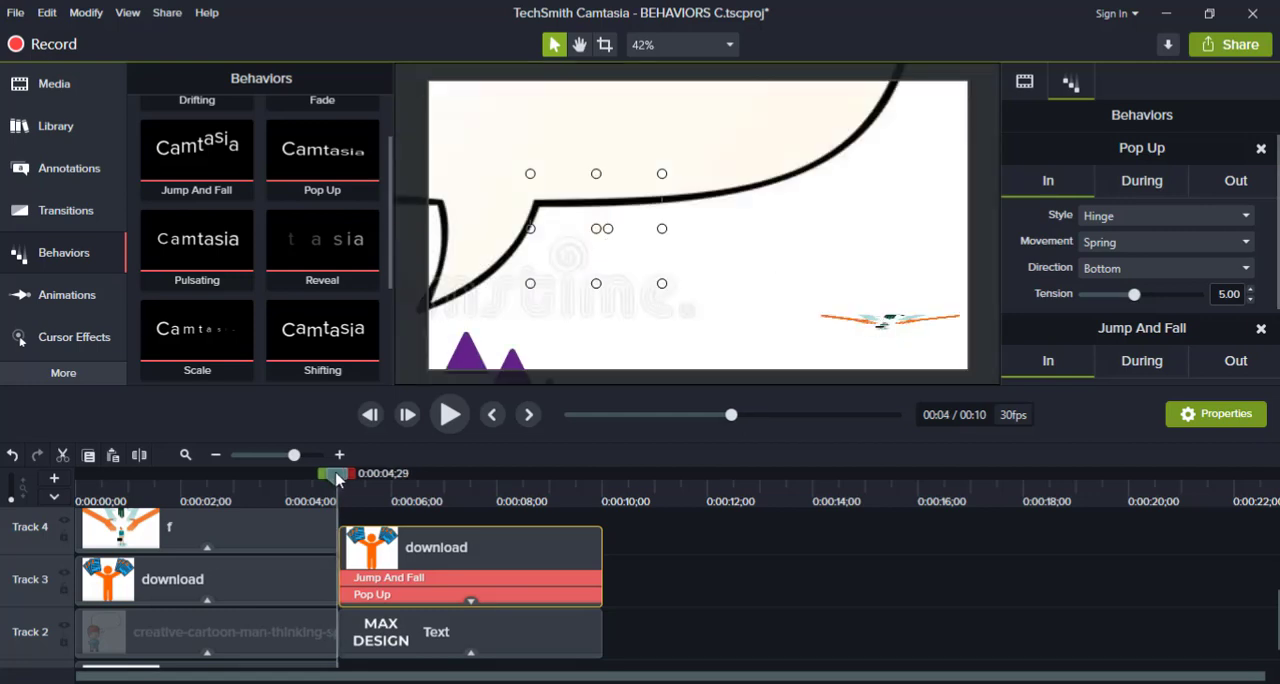
key("space")
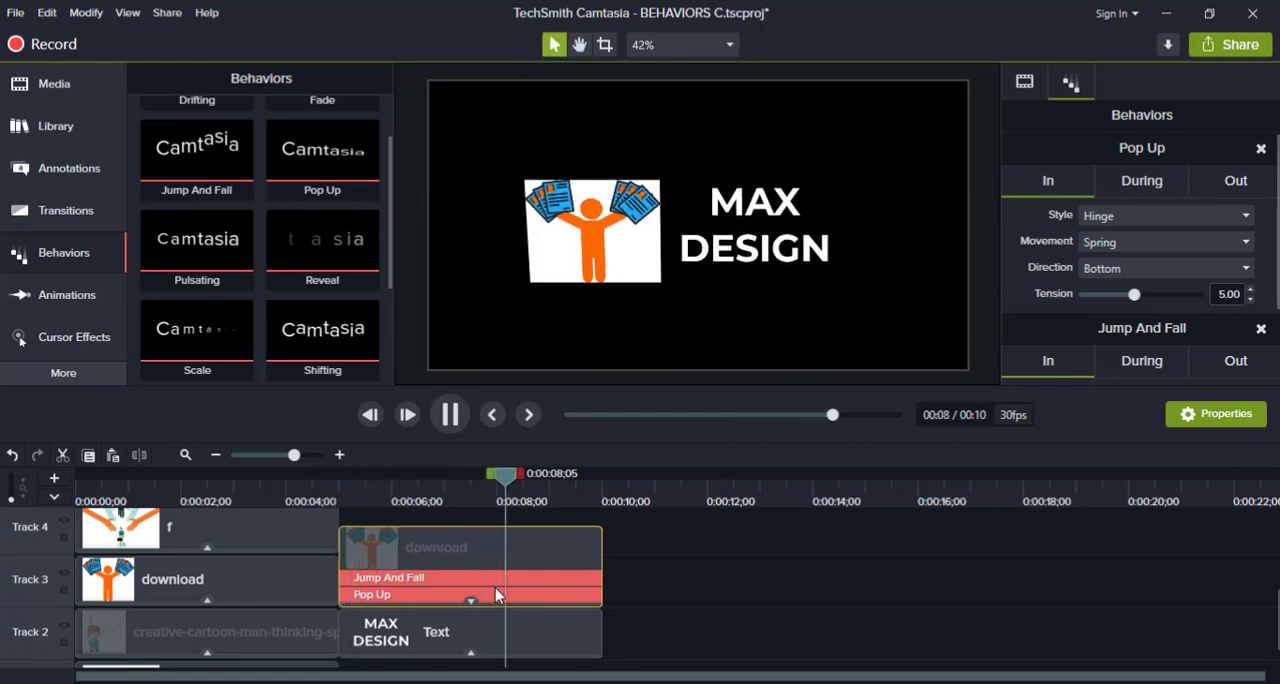
key("space")
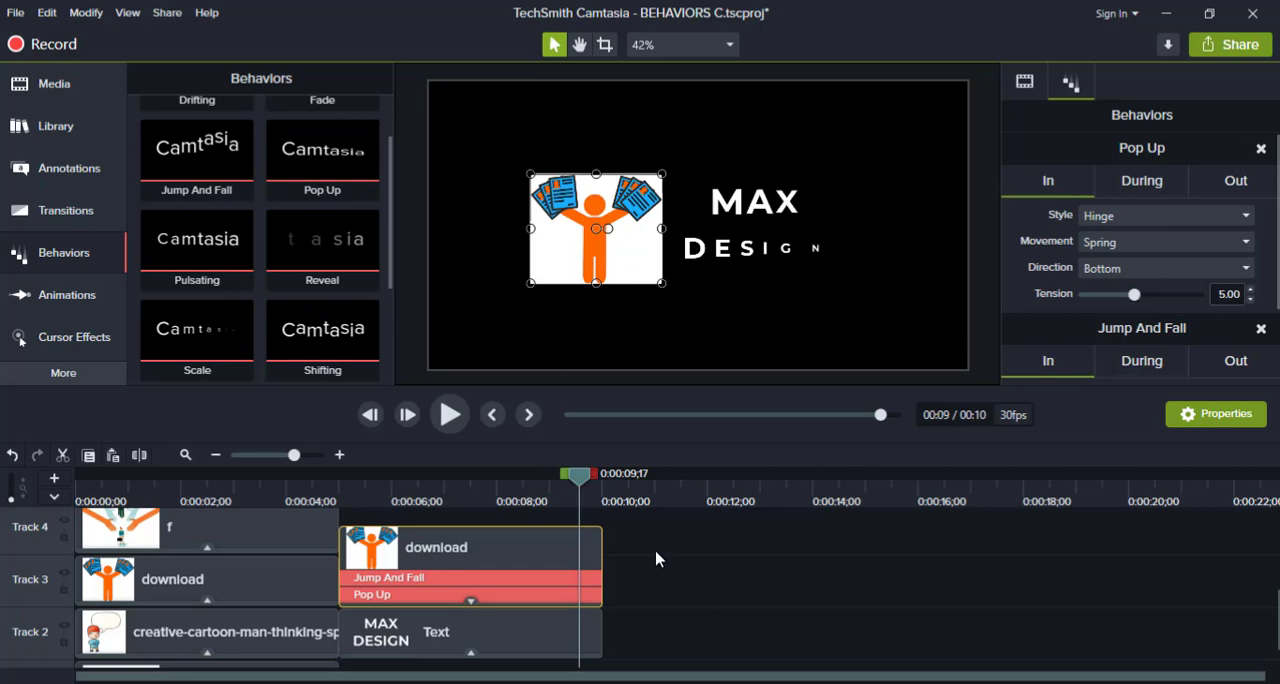
Set the In style of the image's Pop Up behavior to Reveal.
left_click(387, 574)
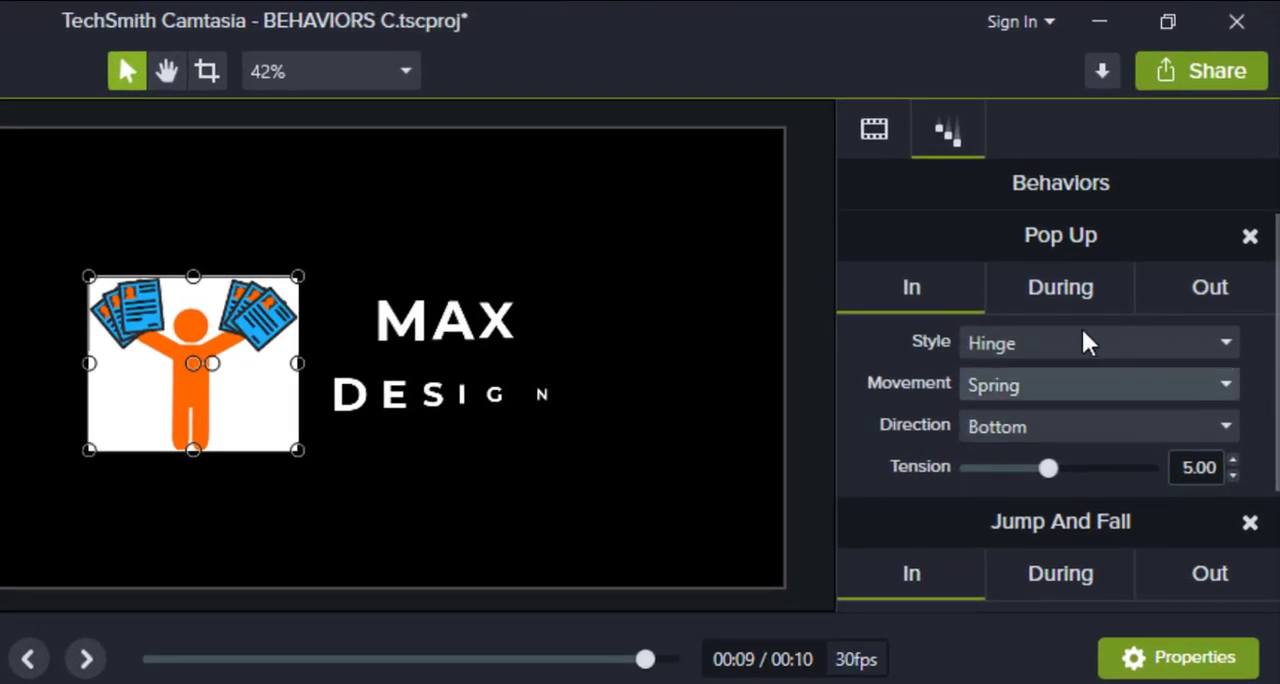
left_click(1051, 349)
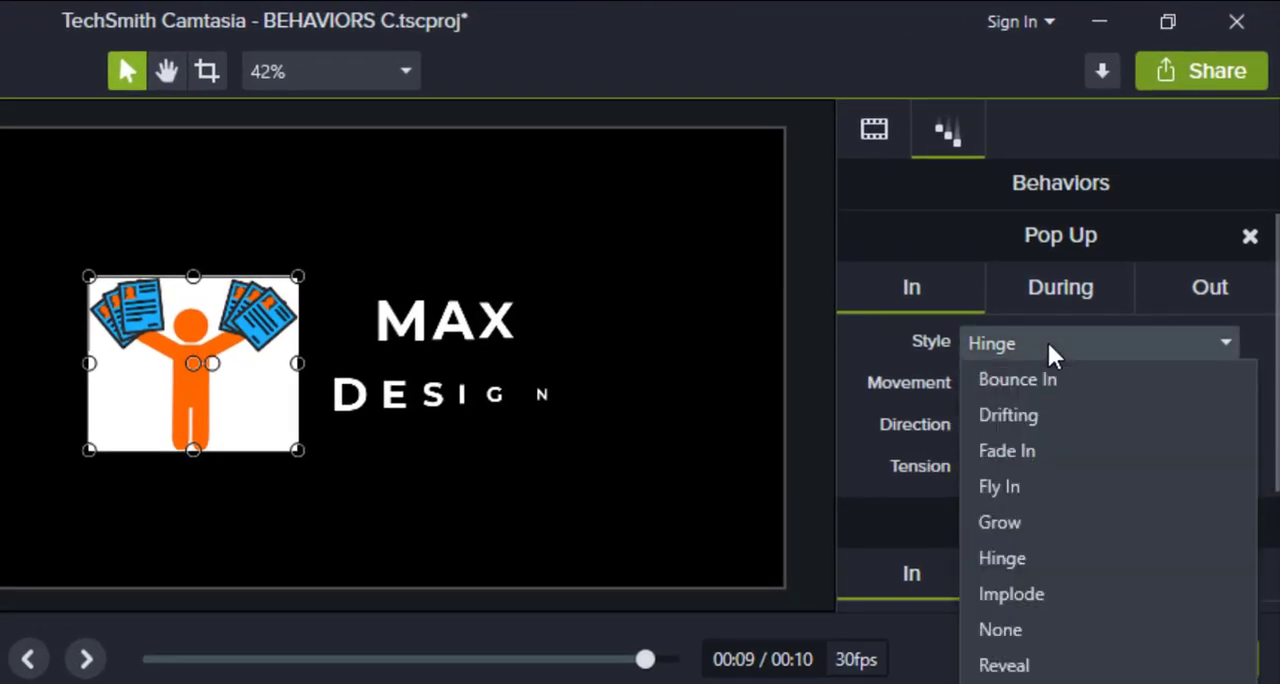
left_click(1046, 670)
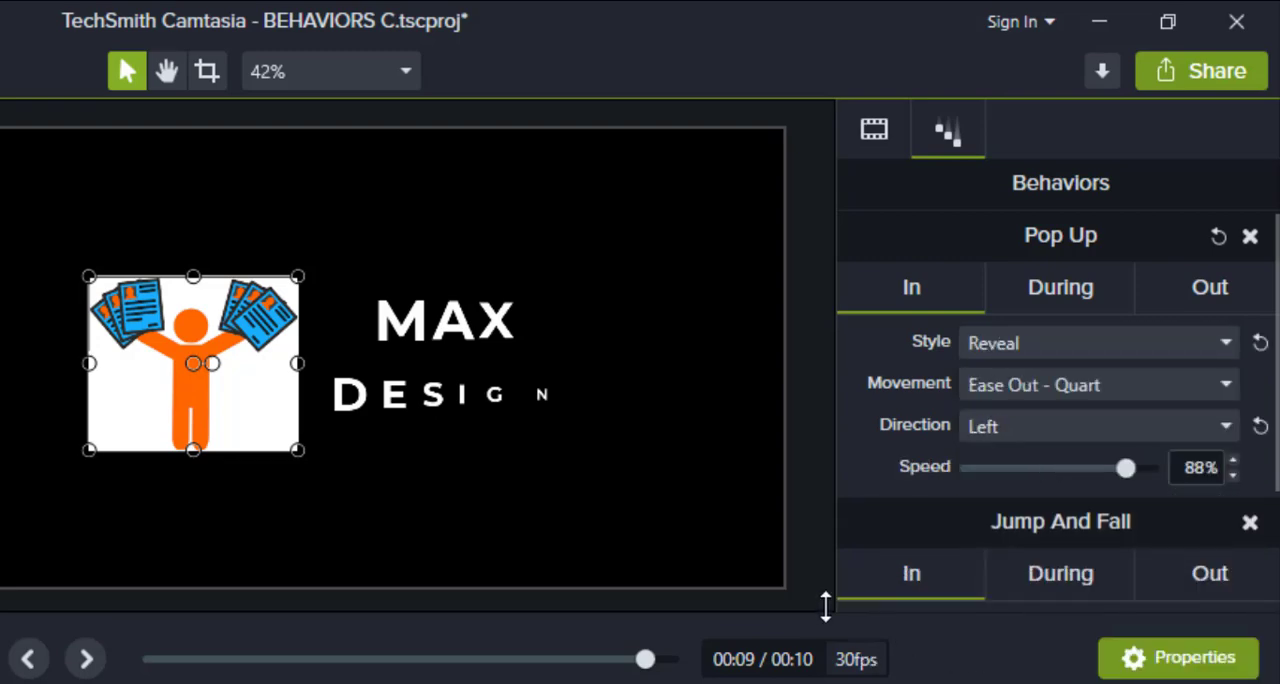
Set the In style of the image's Jump And Fall behavior to Fly In.
left_click_drag(522, 510, 396, 484)
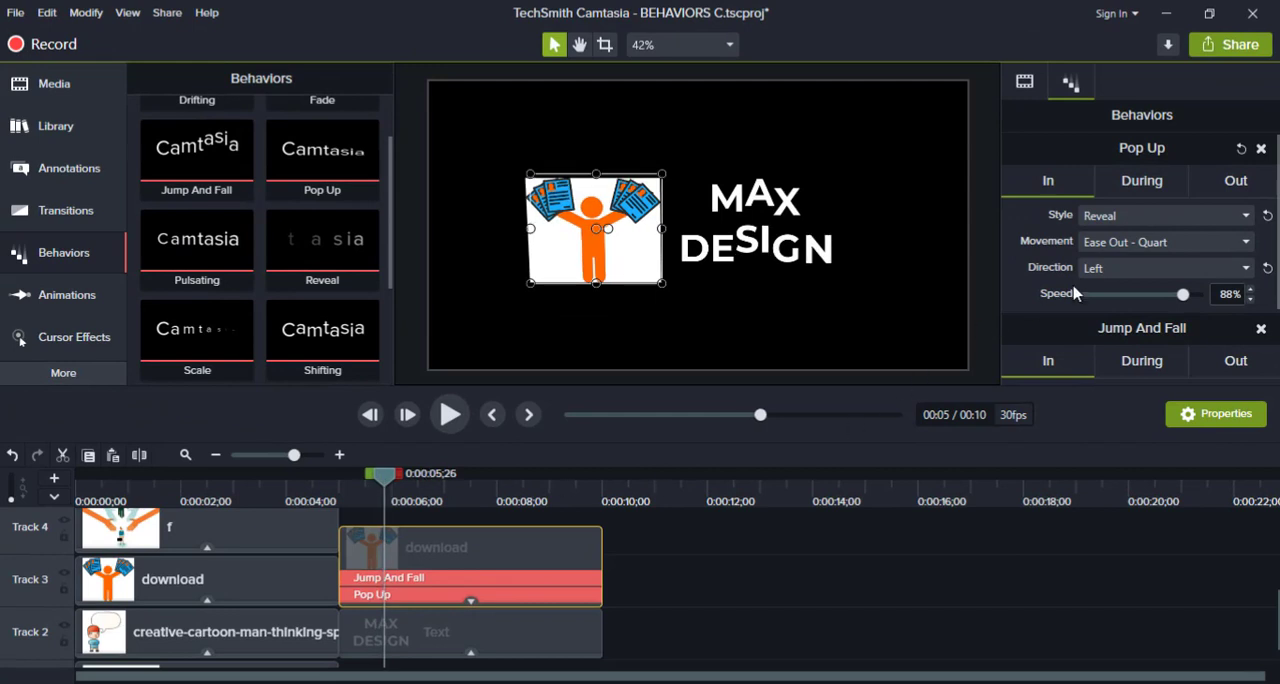
scroll(1140, 285, "down", 3)
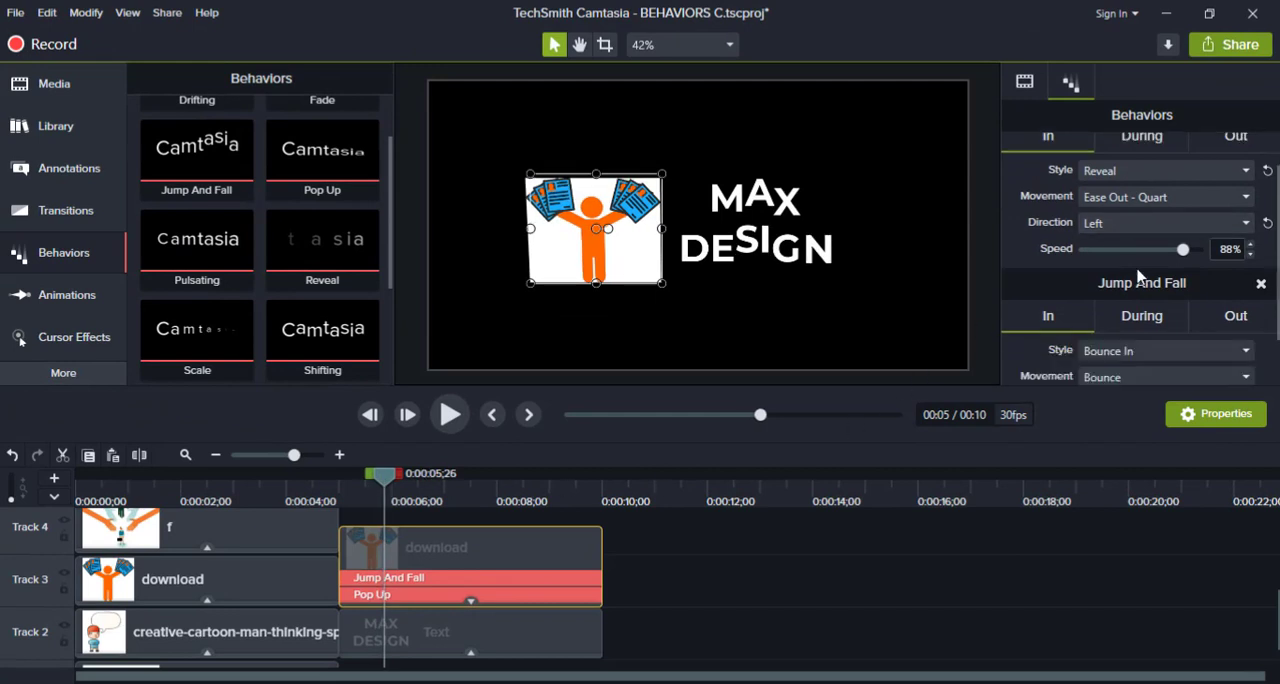
left_click(1150, 290)
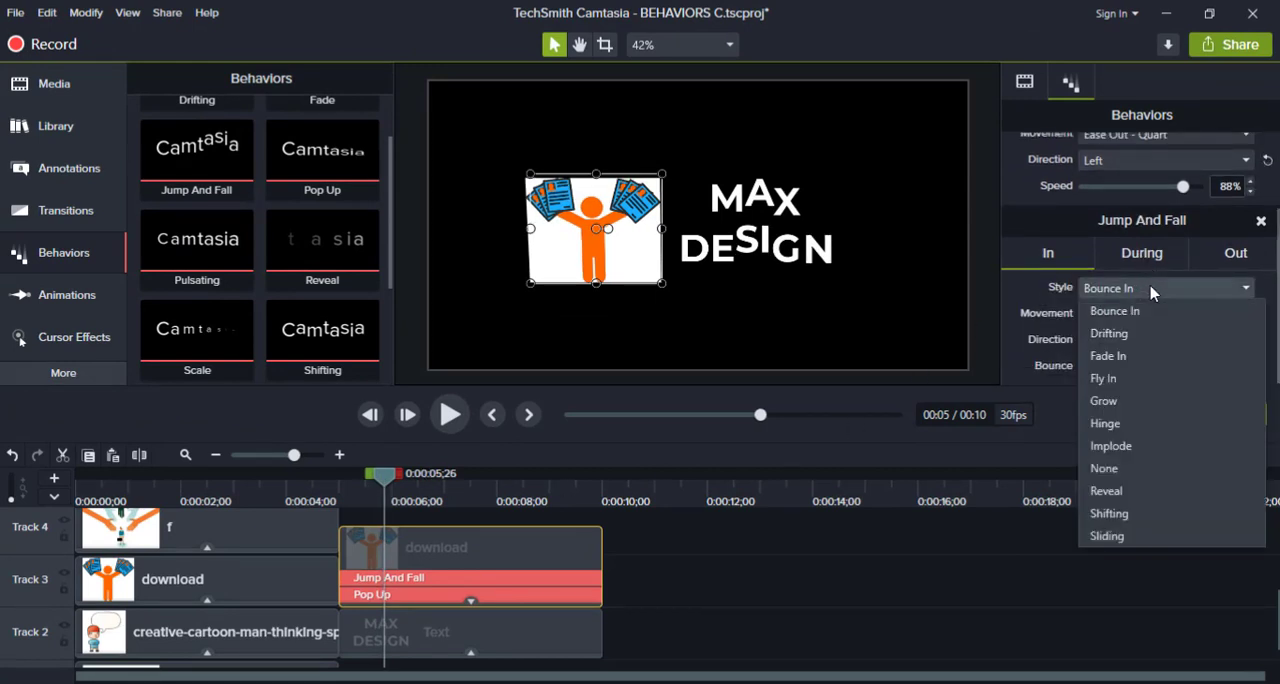
left_click(1103, 378)
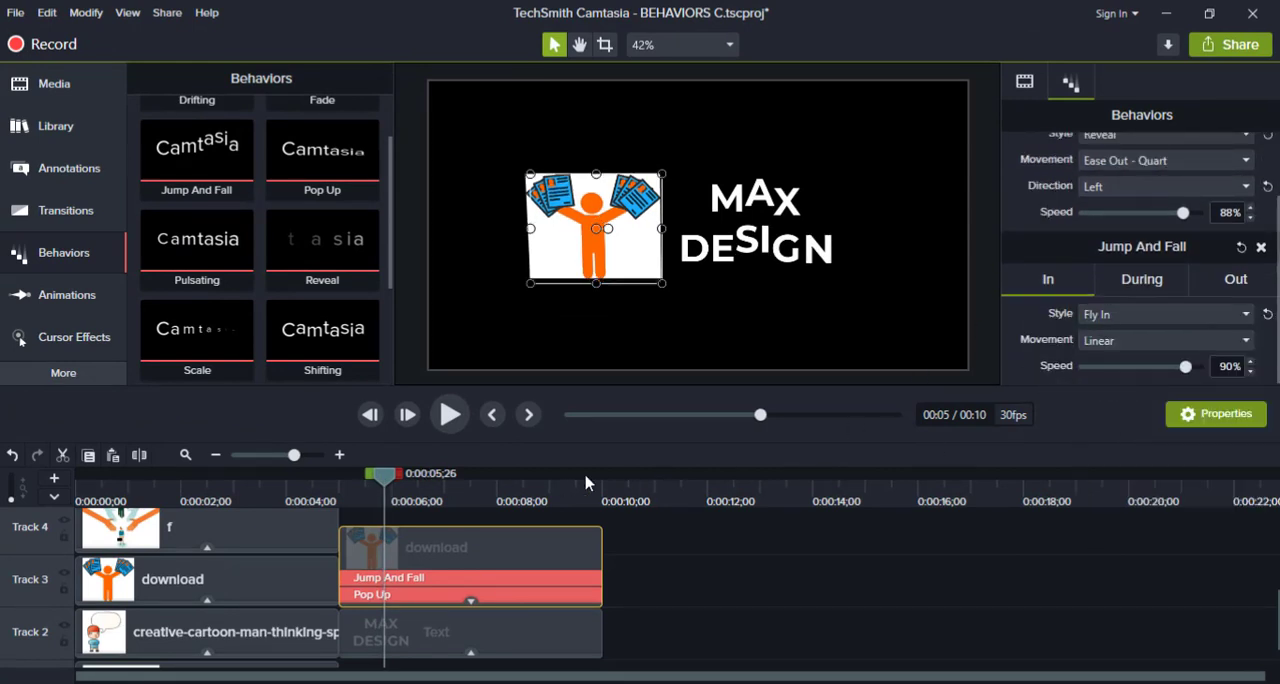
Play the timeline from 0:00:04;28 to preview the image's changed In styles, and clear the clip selection.
left_click_drag(374, 481, 337, 480)
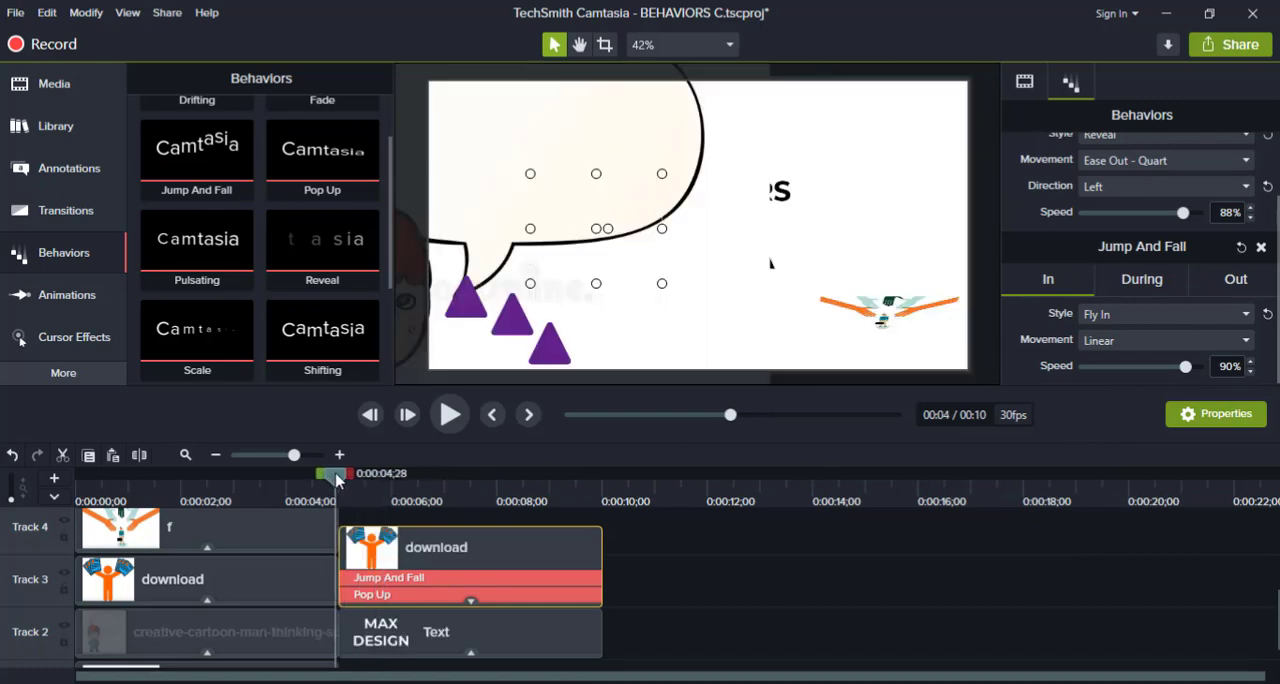
key("space")
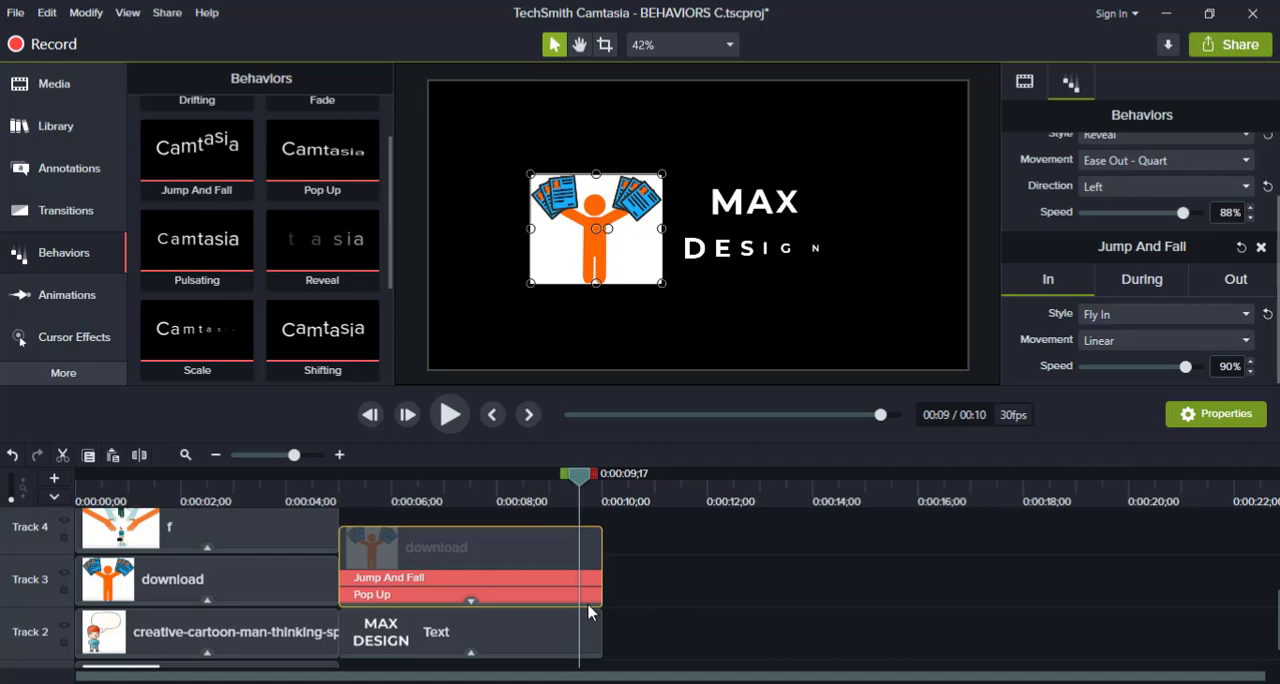
left_click(579, 607)
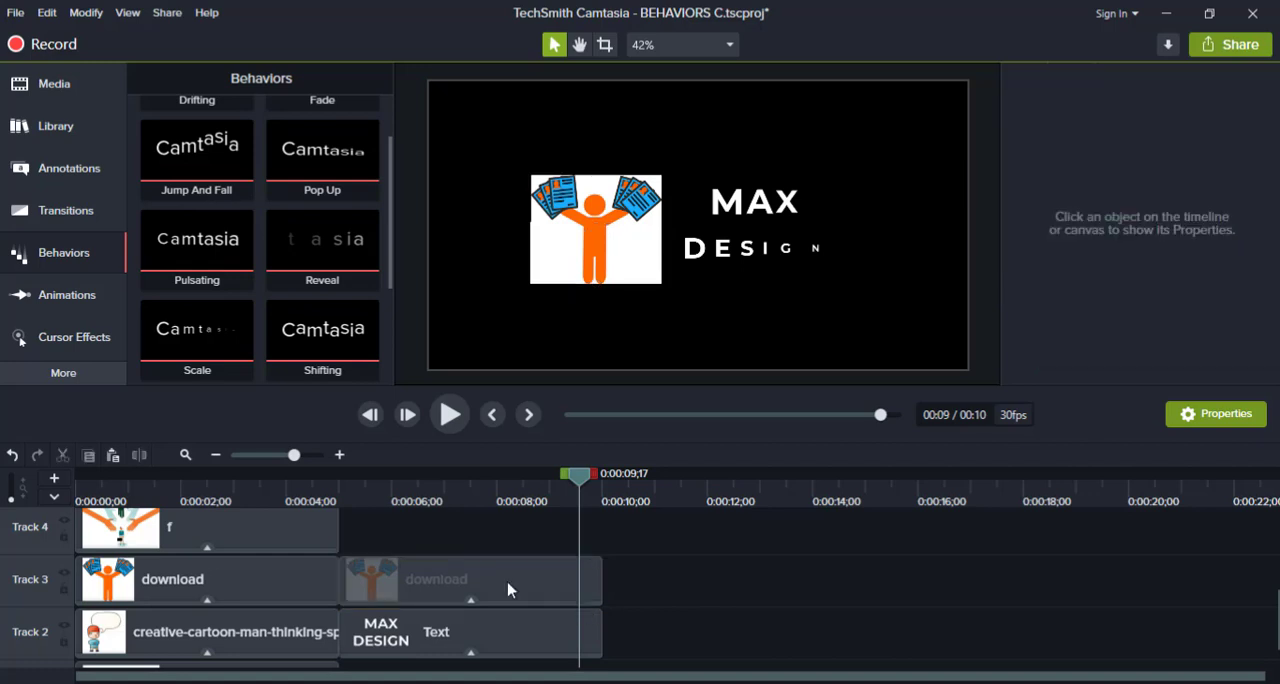